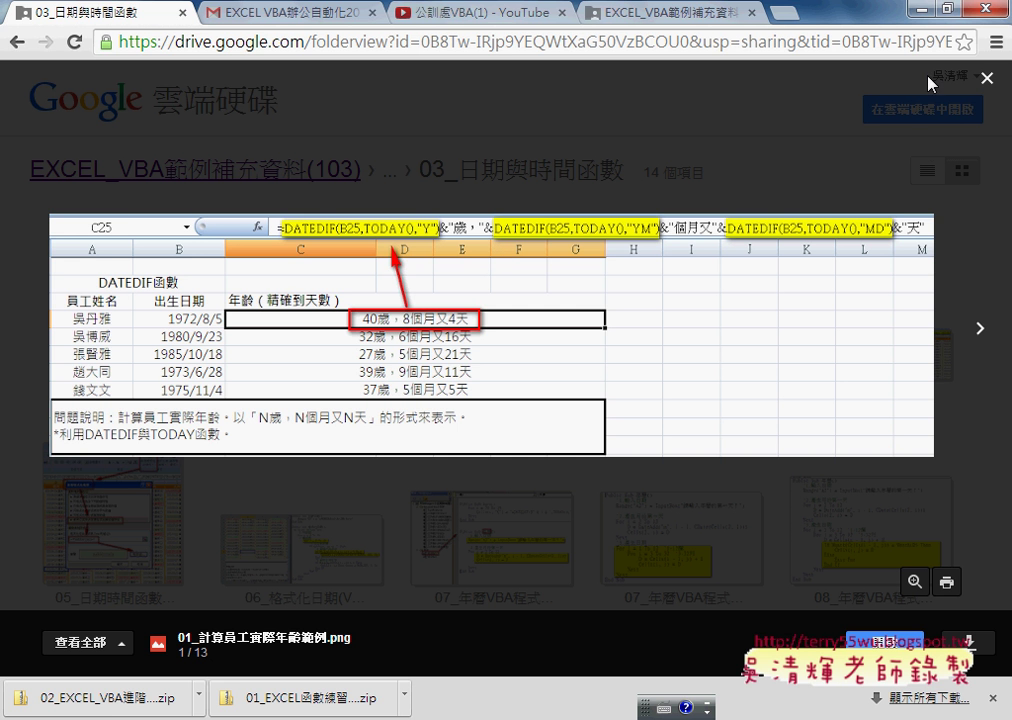
# Step: Minimize the browser showing the DATEDIF age example to bring back the Excel workbook
pyautogui.click(917, 8)
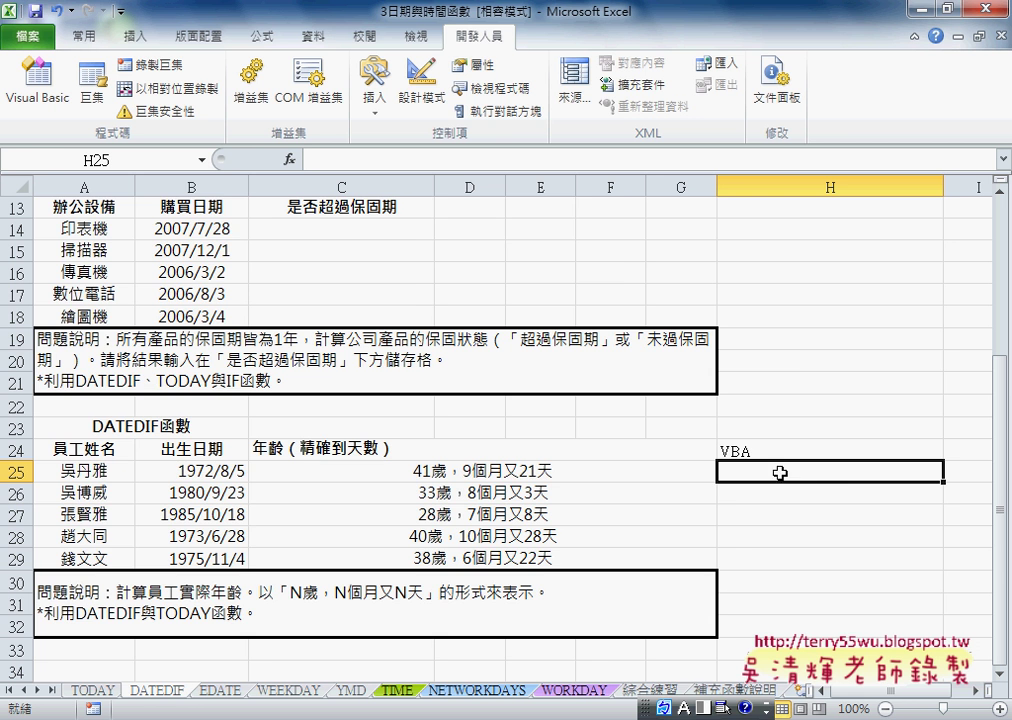
pyautogui.hscroll(2, 770, 550)
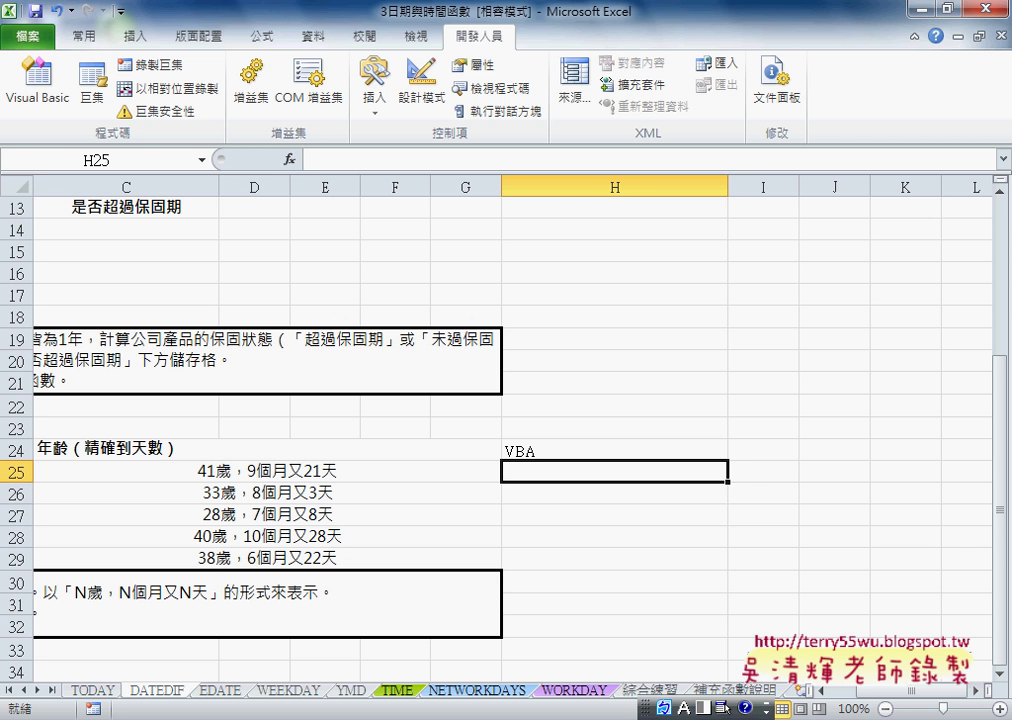
pyautogui.click(540, 451)
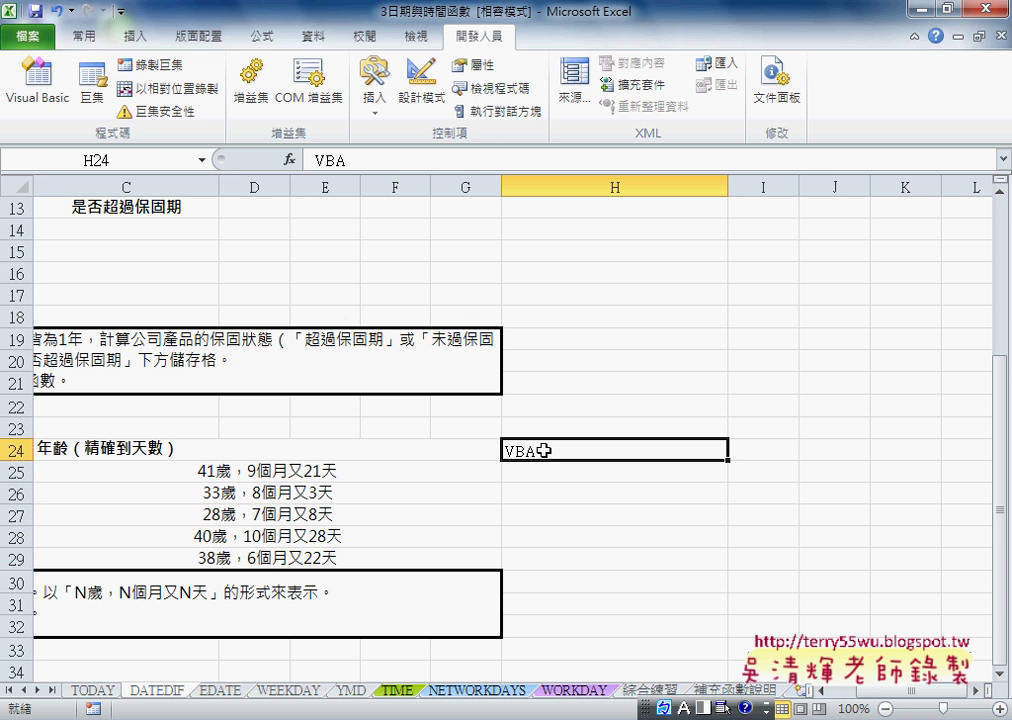
pyautogui.click(388, 474)
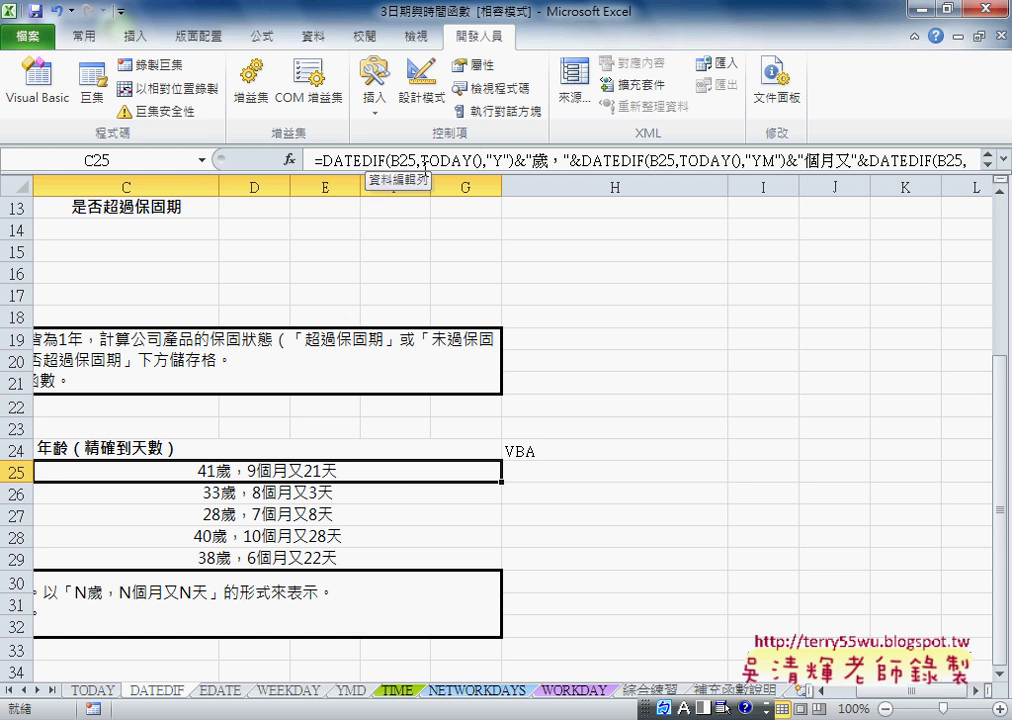
pyautogui.click(591, 469)
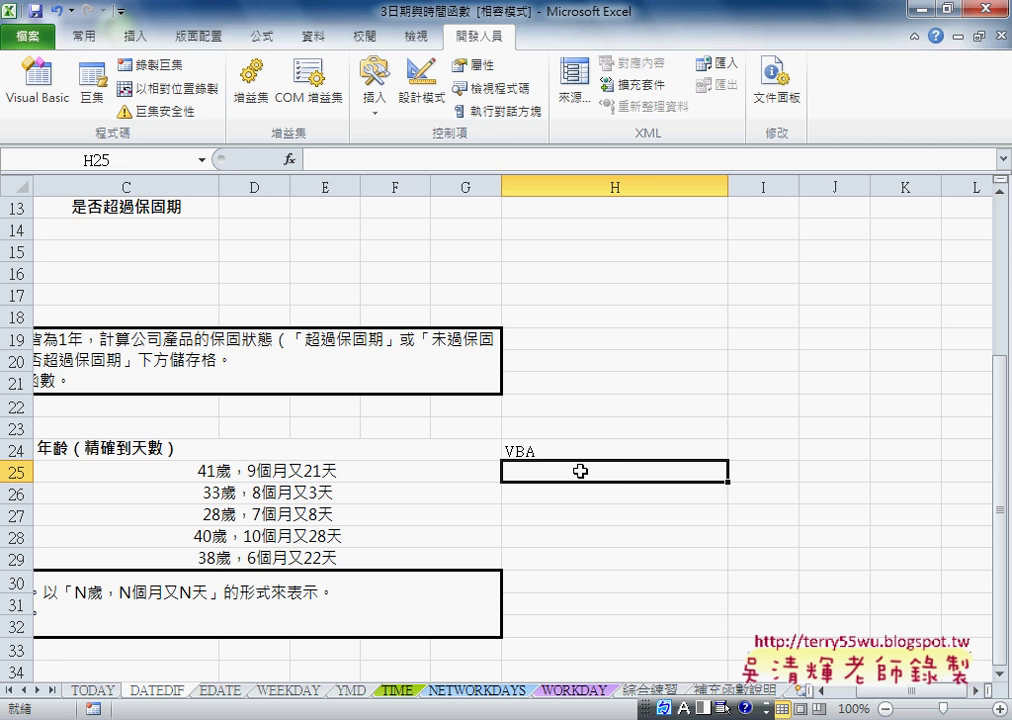
pyautogui.click(472, 474)
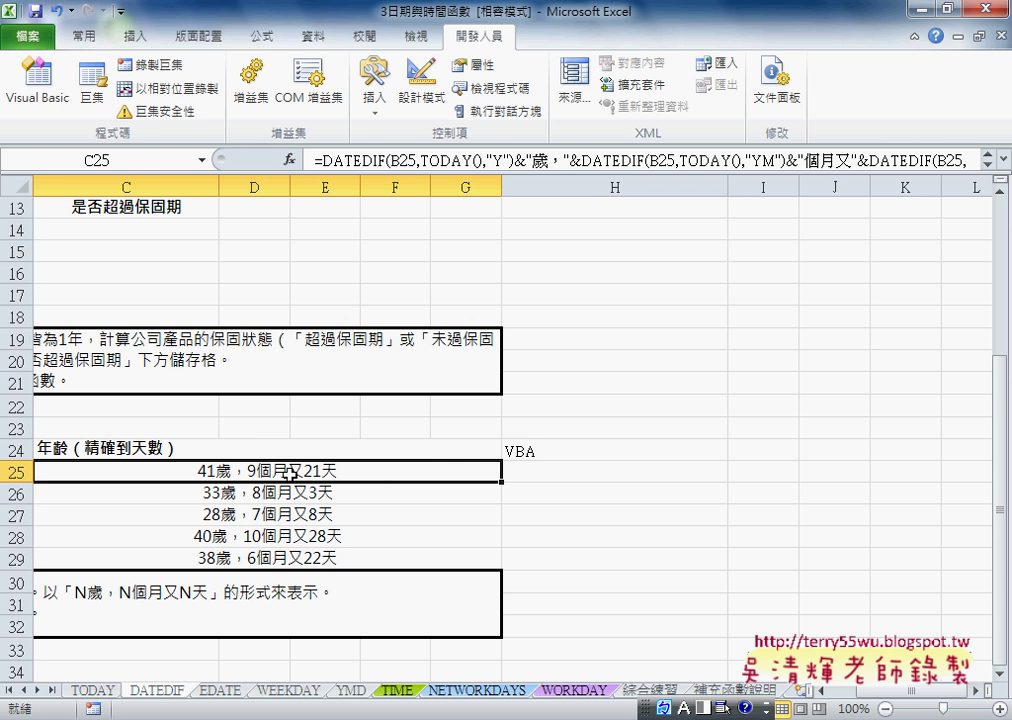
pyautogui.click(552, 475)
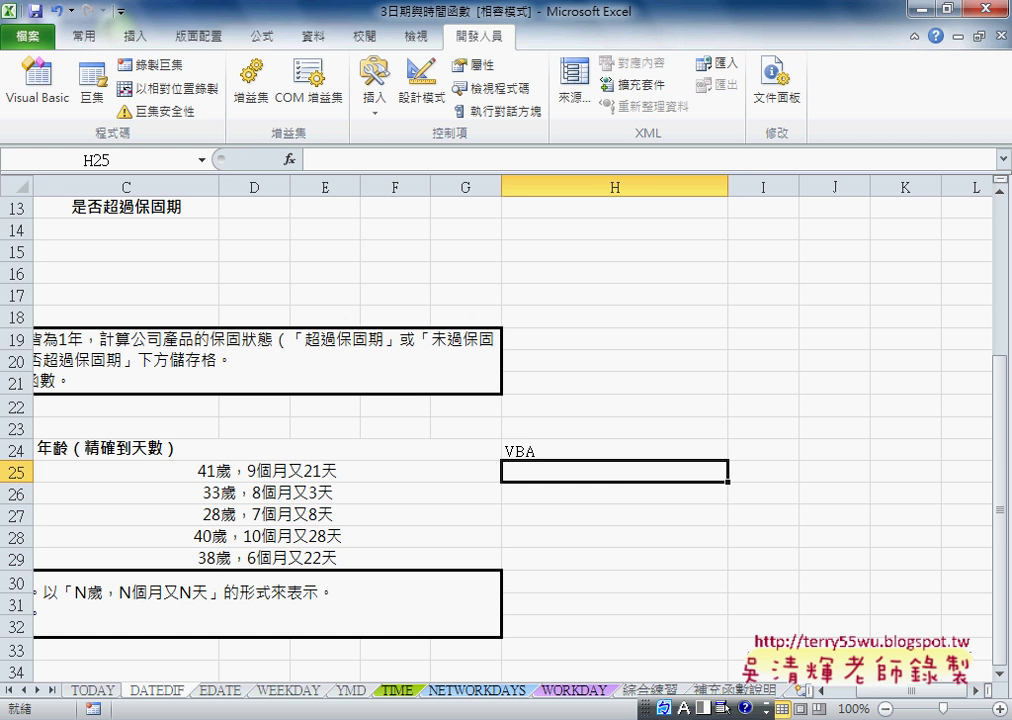
pyautogui.moveTo(395, 712)
pyautogui.click(120, 12)
pyautogui.click(205, 350)
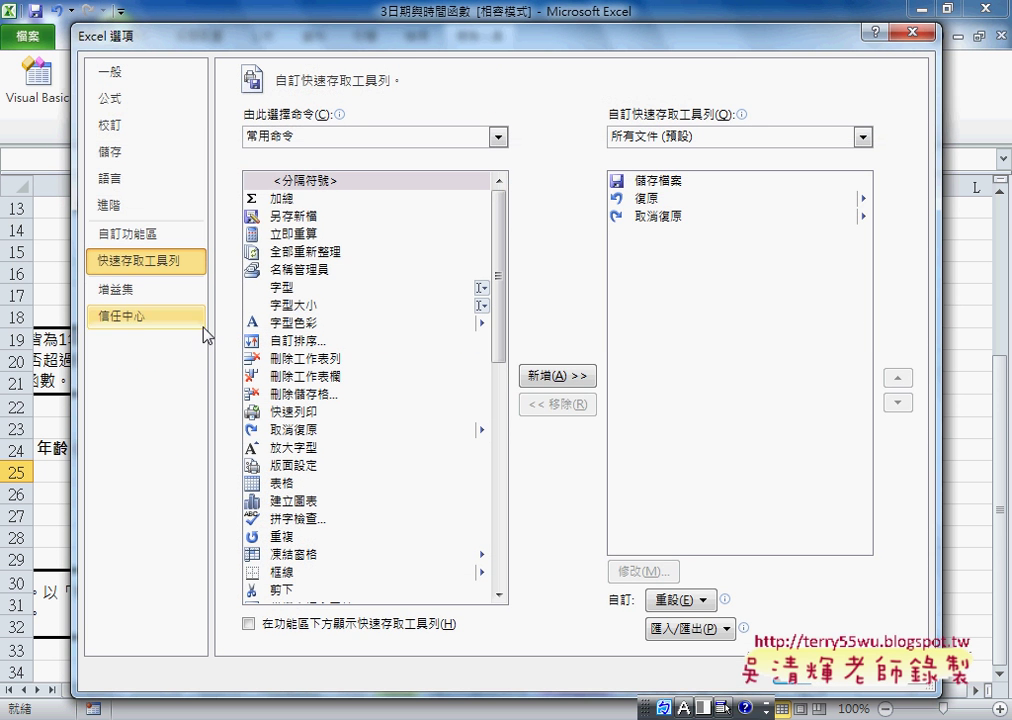
pyautogui.click(137, 243)
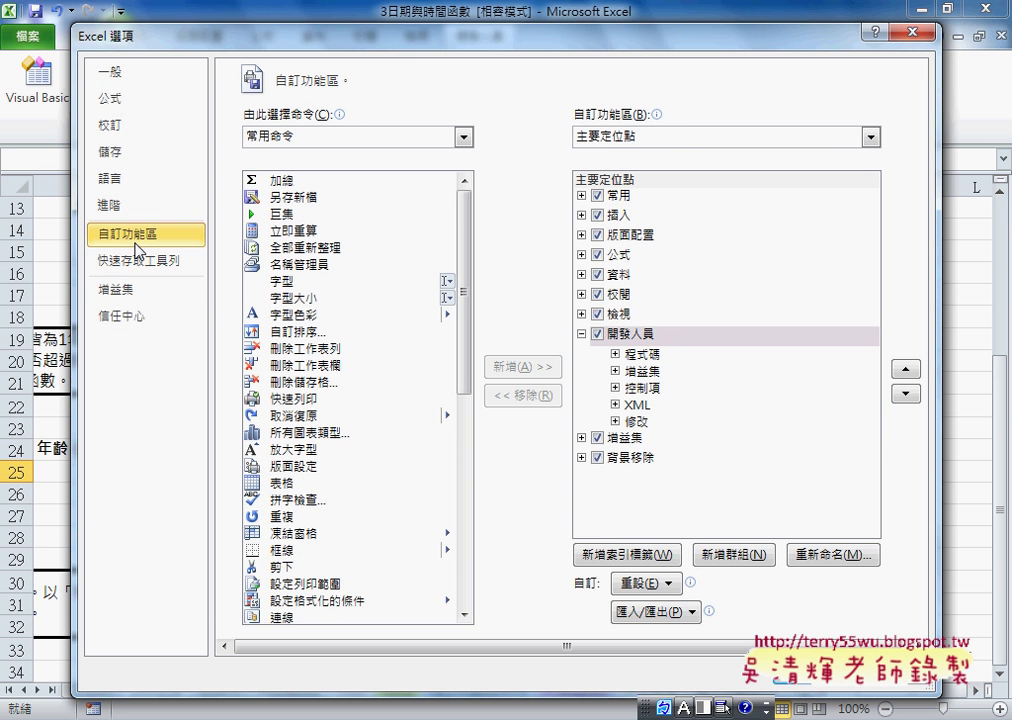
pyautogui.click(597, 334)
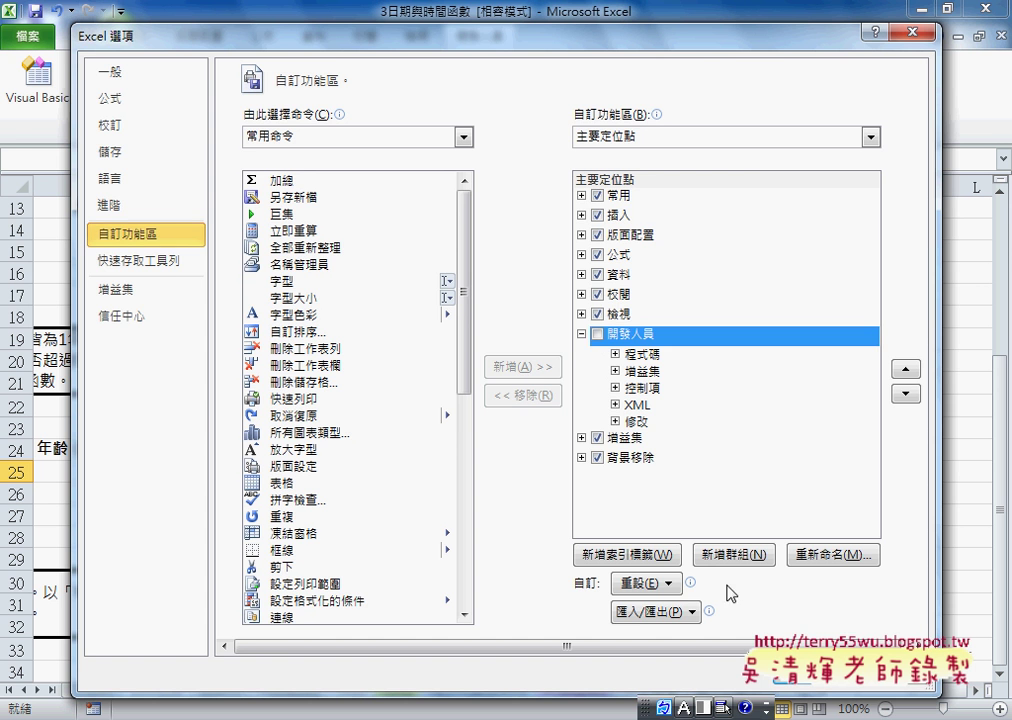
pyautogui.click(808, 668)
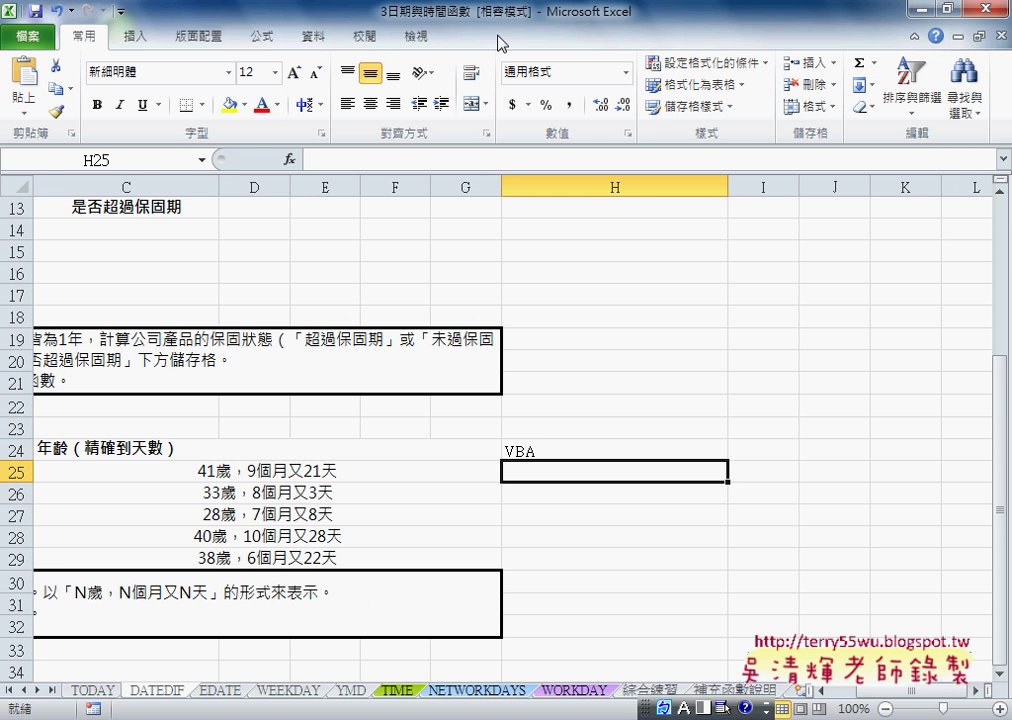
pyautogui.click(120, 12)
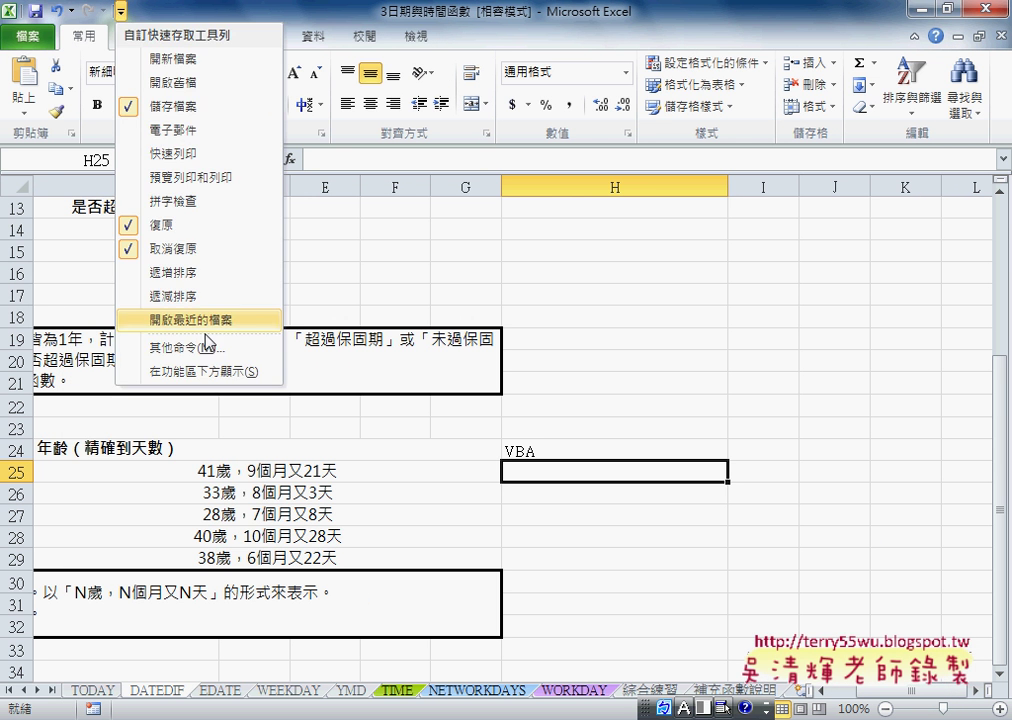
pyautogui.click(203, 348)
pyautogui.click(148, 236)
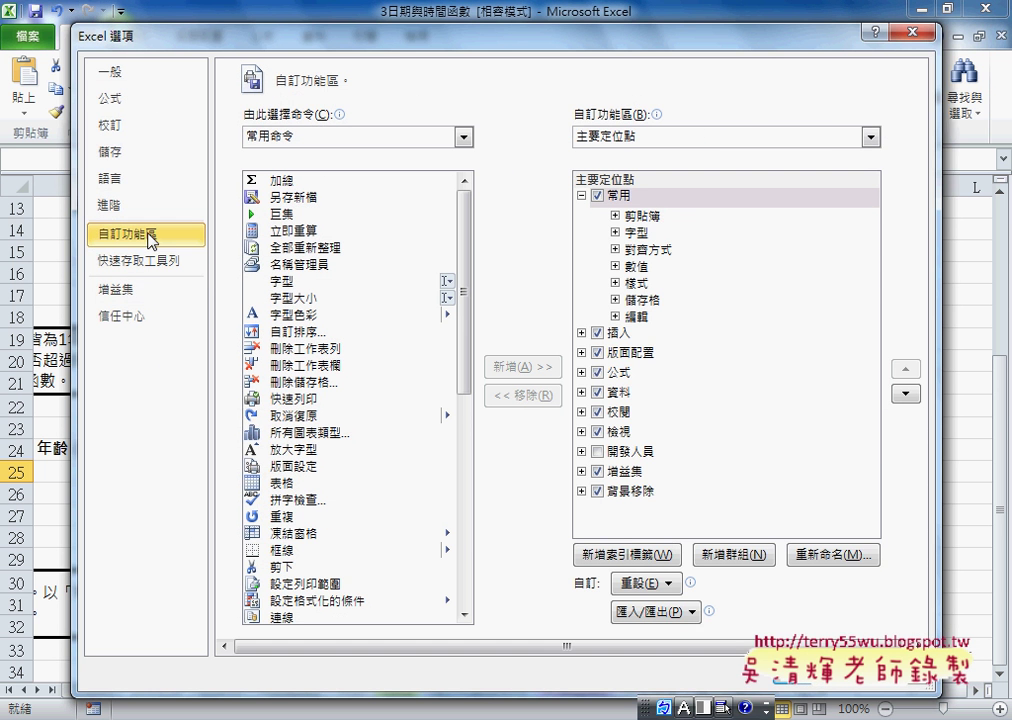
pyautogui.click(598, 452)
pyautogui.click(820, 672)
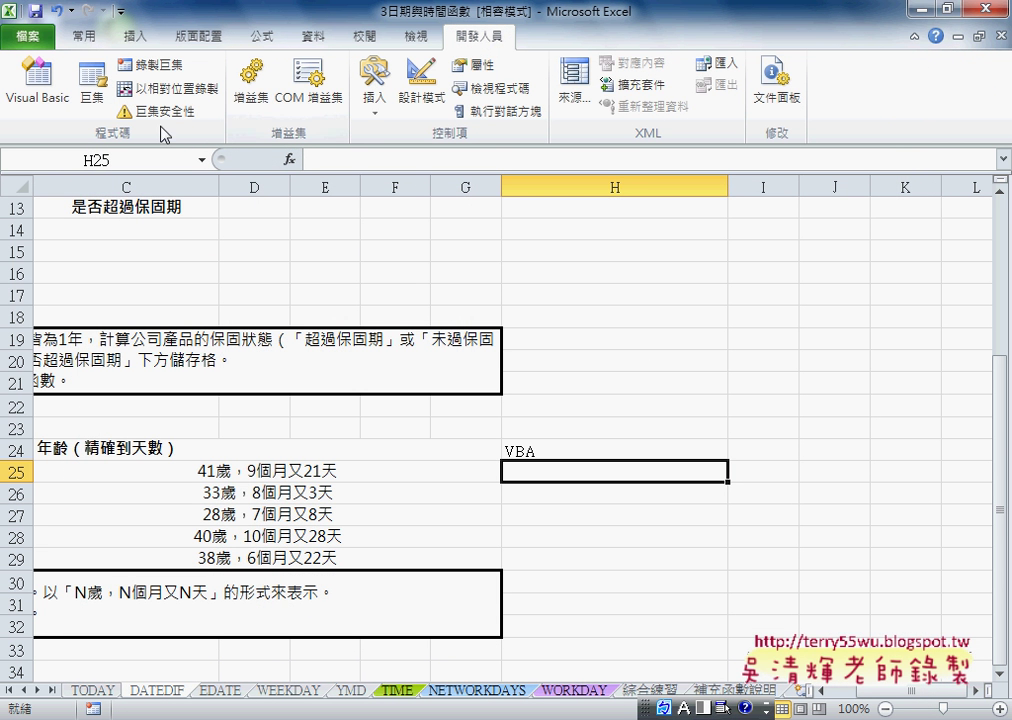
# Step: Open the Visual Basic editor and close the existing Module1 code window
pyautogui.click(47, 112)
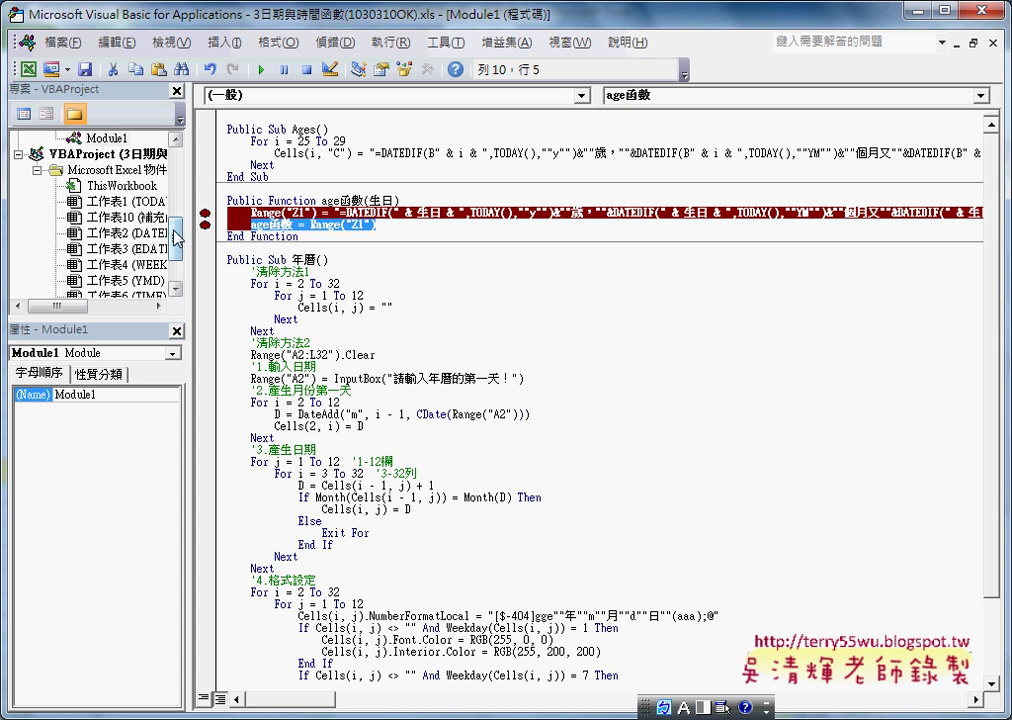
pyautogui.scroll(-3, 179, 185)
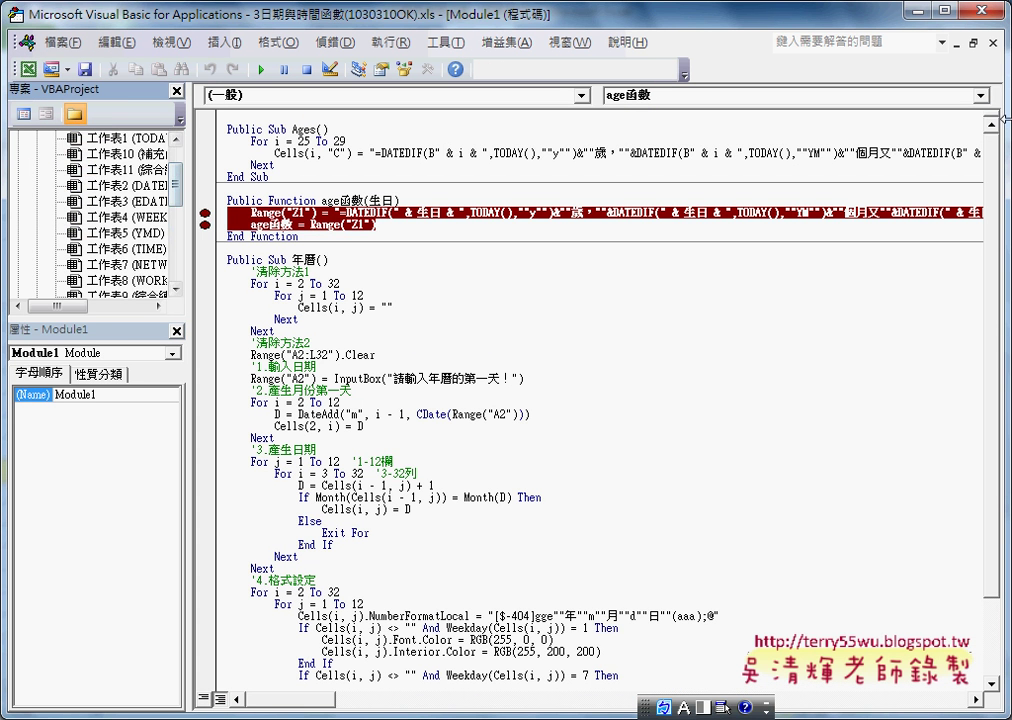
pyautogui.click(992, 43)
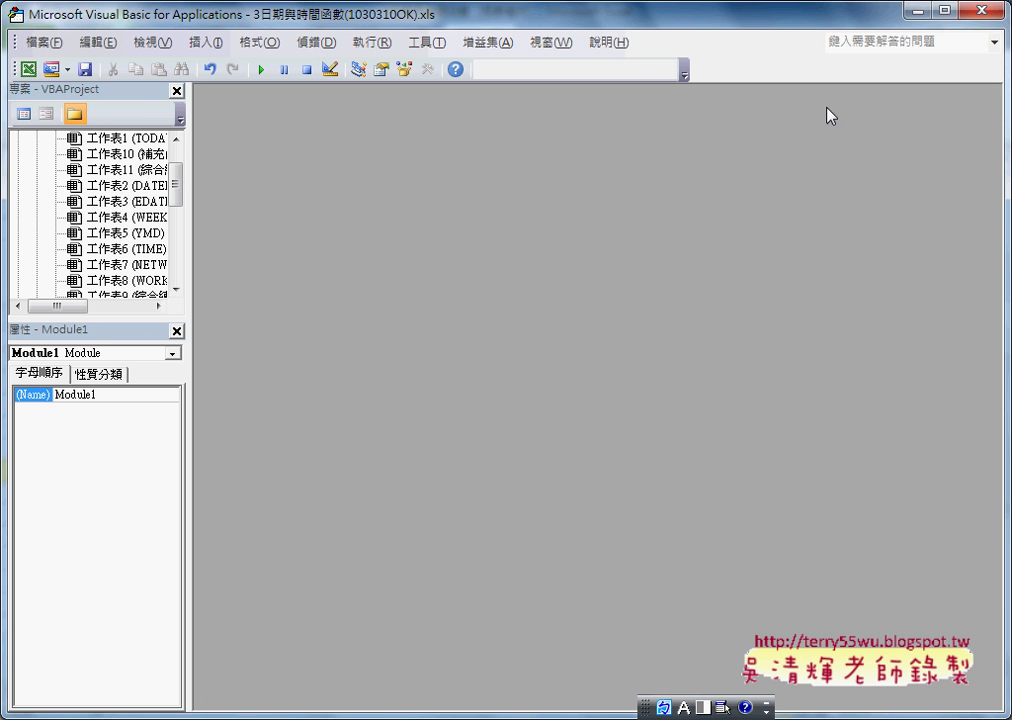
pyautogui.moveTo(181, 181); pyautogui.dragTo(183, 201)
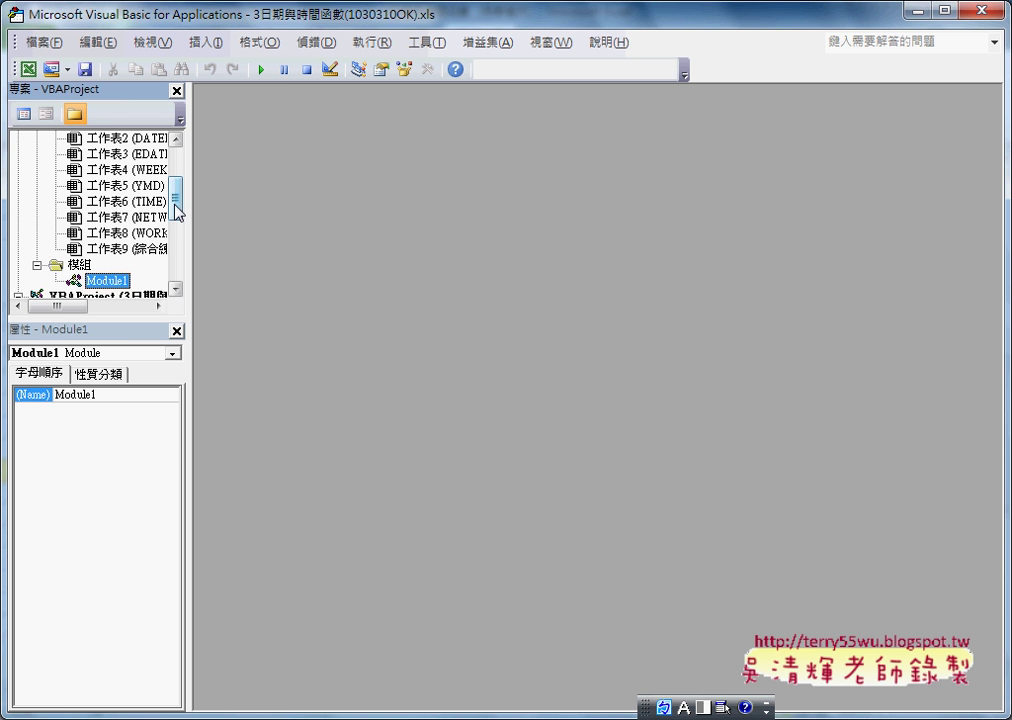
pyautogui.moveTo(176, 209)
pyautogui.mouseDown()
pyautogui.moveTo(178, 190)
pyautogui.moveTo(288, 174)
pyautogui.moveTo(210, 165)
pyautogui.moveTo(213, 253)
pyautogui.moveTo(188, 225)
pyautogui.mouseUp()
pyautogui.scroll(1, 176, 190)
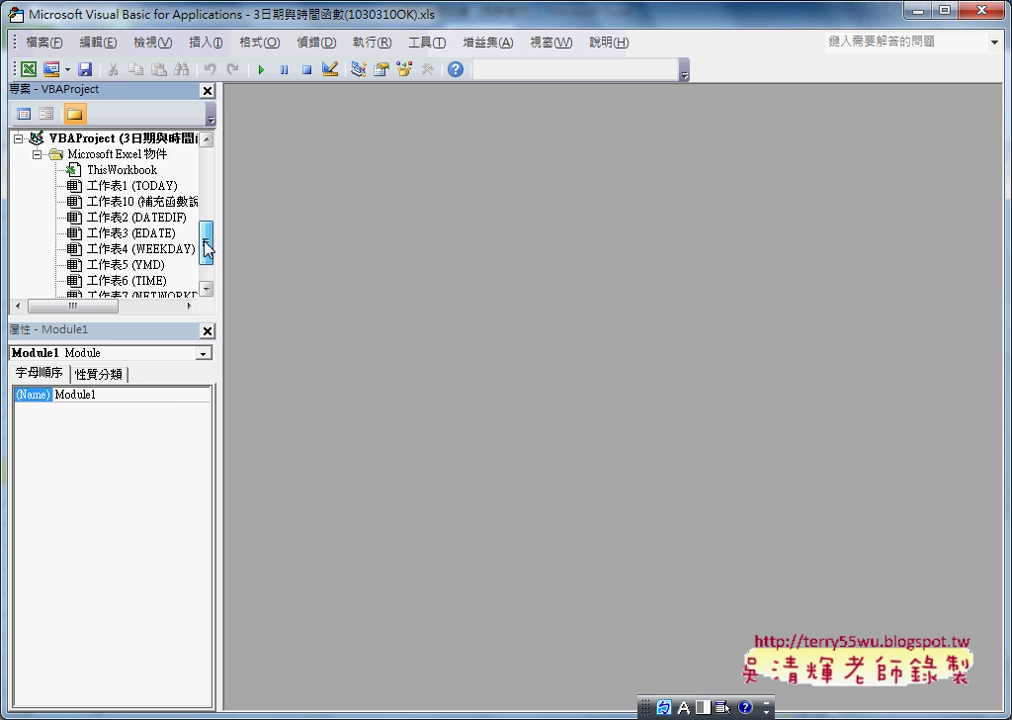
# Step: Insert a new module into the workbook's VBA project
pyautogui.rightClick(160, 157)
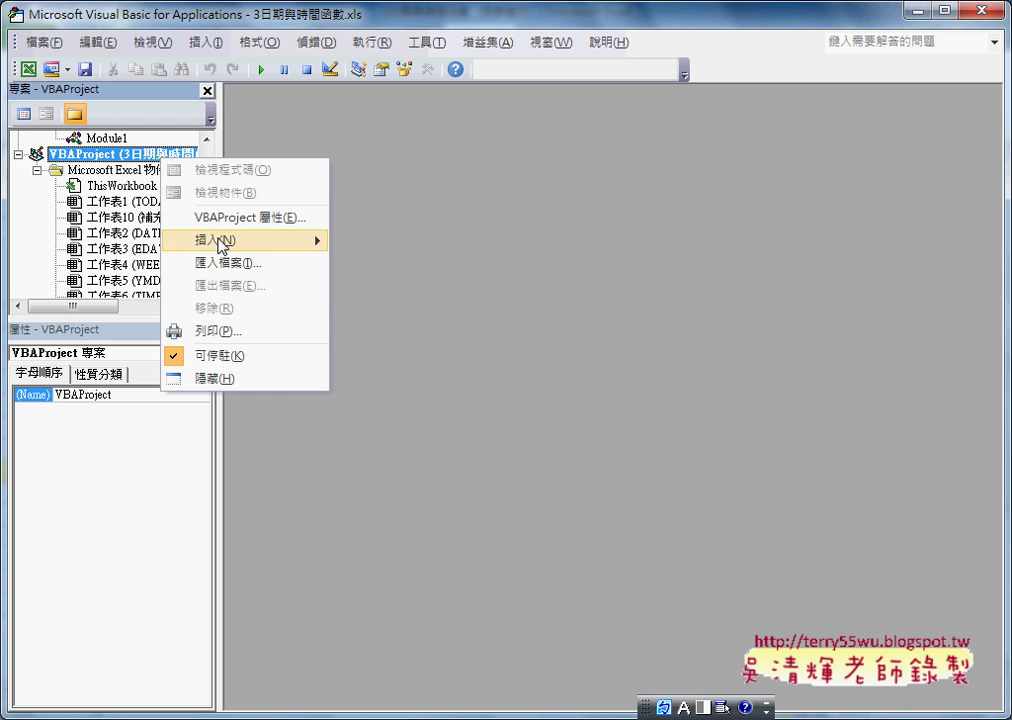
pyautogui.moveTo(235, 245)
pyautogui.click(385, 265)
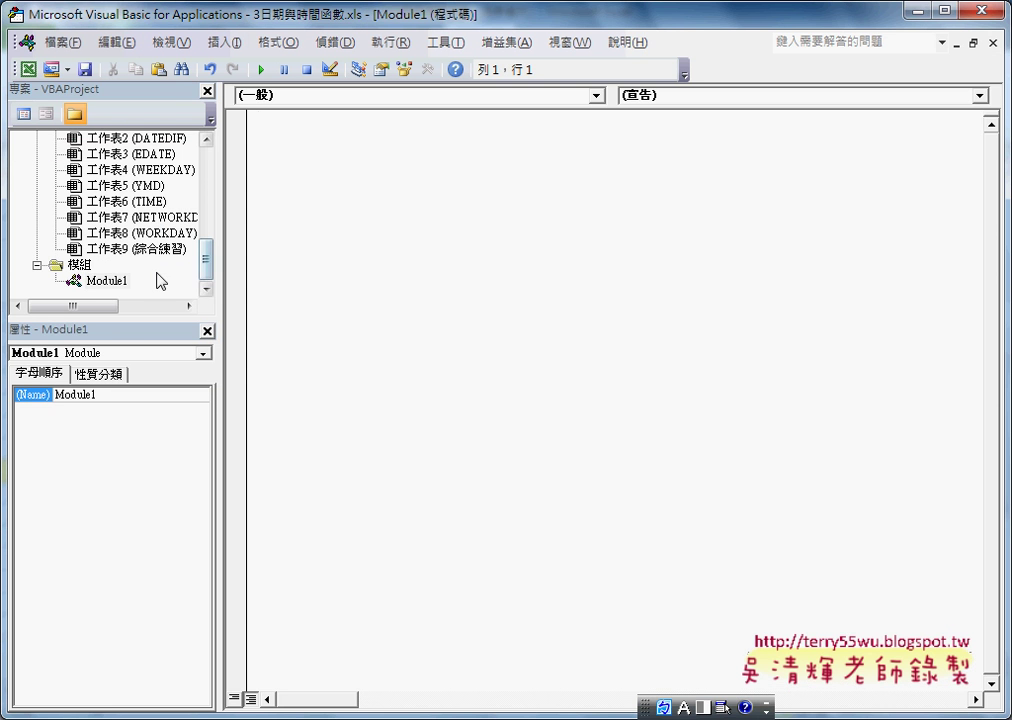
pyautogui.click(99, 283)
# Step: Start a new procedure in the module named Age
pyautogui.click(287, 158)
pyautogui.click(224, 42)
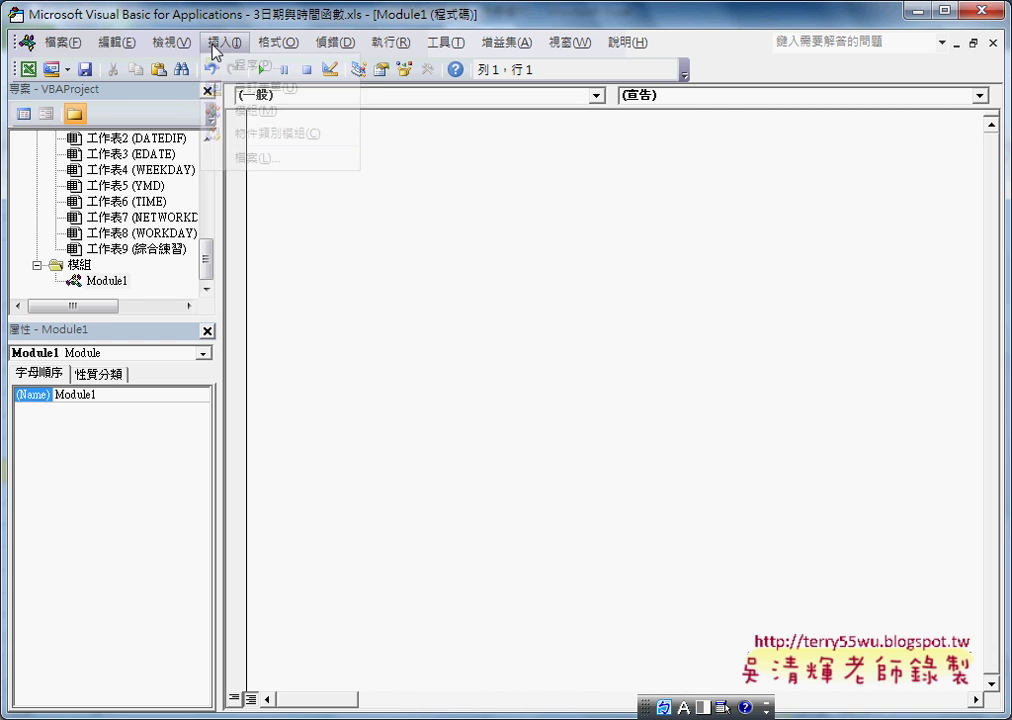
pyautogui.click(240, 66)
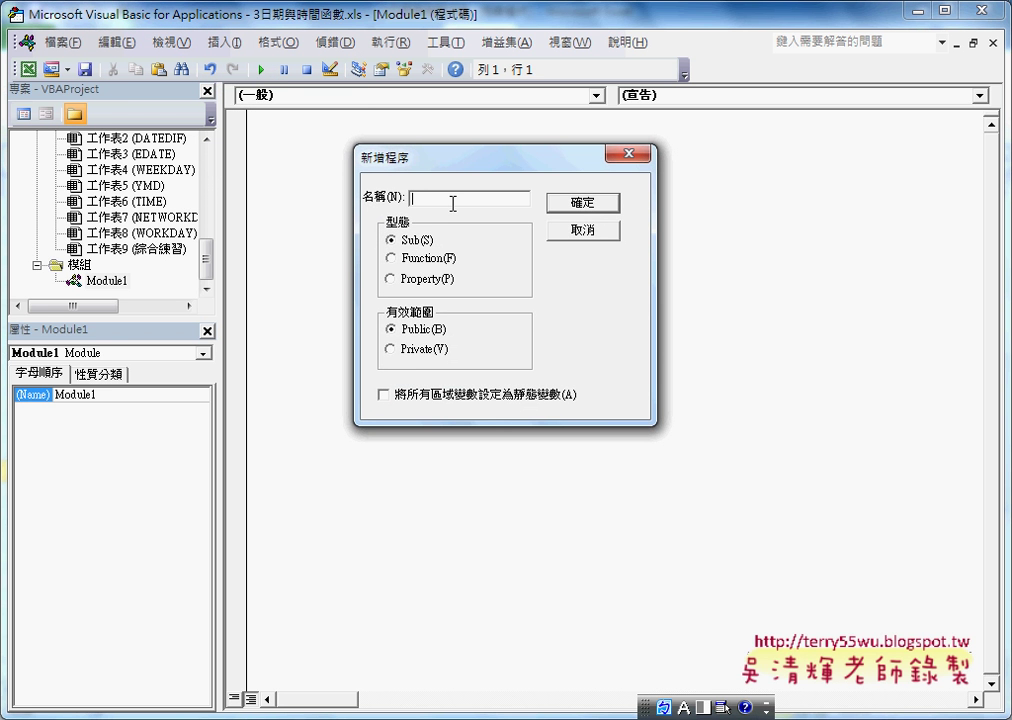
pyautogui.write('A')
pyautogui.write('ge')
# Step: Create the empty Public Sub Age procedure and resize the editor over the workbook
pyautogui.click(598, 203)
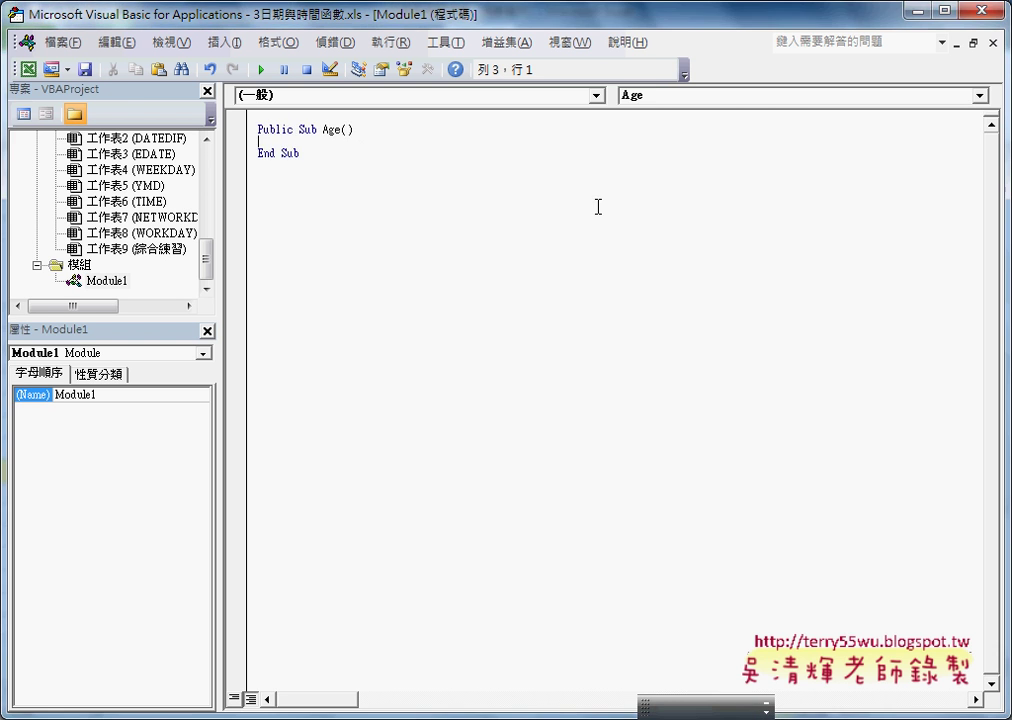
pyautogui.press('Tab')
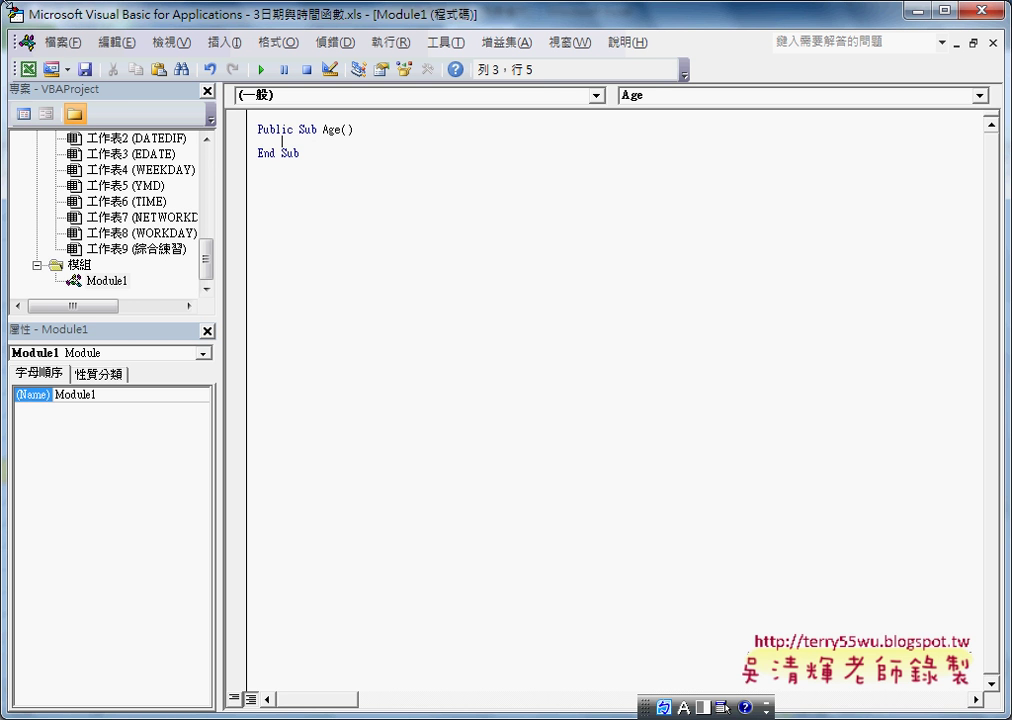
pyautogui.moveTo(60, 14)
pyautogui.mouseDown()
pyautogui.moveTo(110, 55)
pyautogui.moveTo(643, 109)
pyautogui.mouseUp()
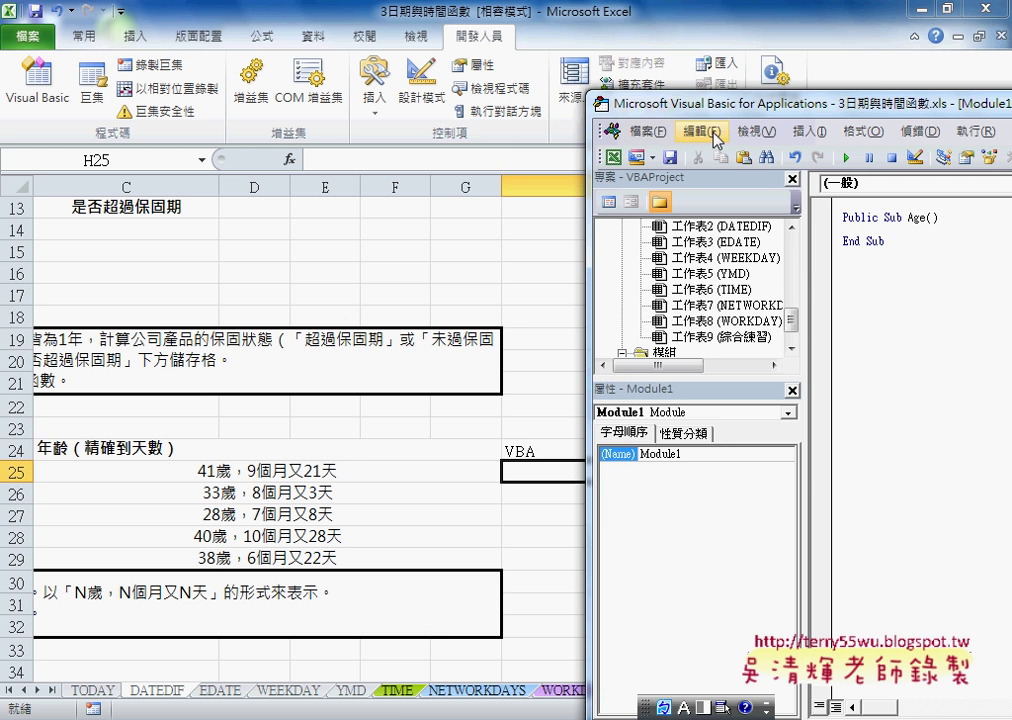
pyautogui.moveTo(719, 107); pyautogui.dragTo(491, 90)
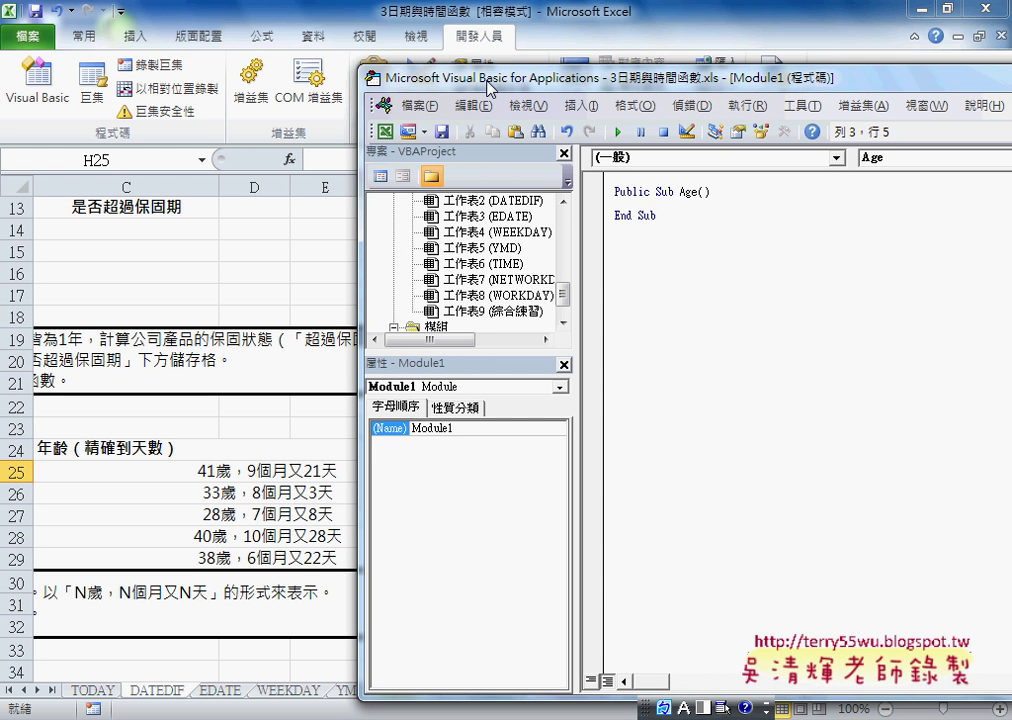
# Step: Write a For i = 25 To 29 … Next loop inside Age
pyautogui.write('for ')
pyautogui.write('25')
pyautogui.click(662, 204)
pyautogui.write('i=')
pyautogui.press('End')
pyautogui.write('to ')
pyautogui.write('29')
pyautogui.press('Return')
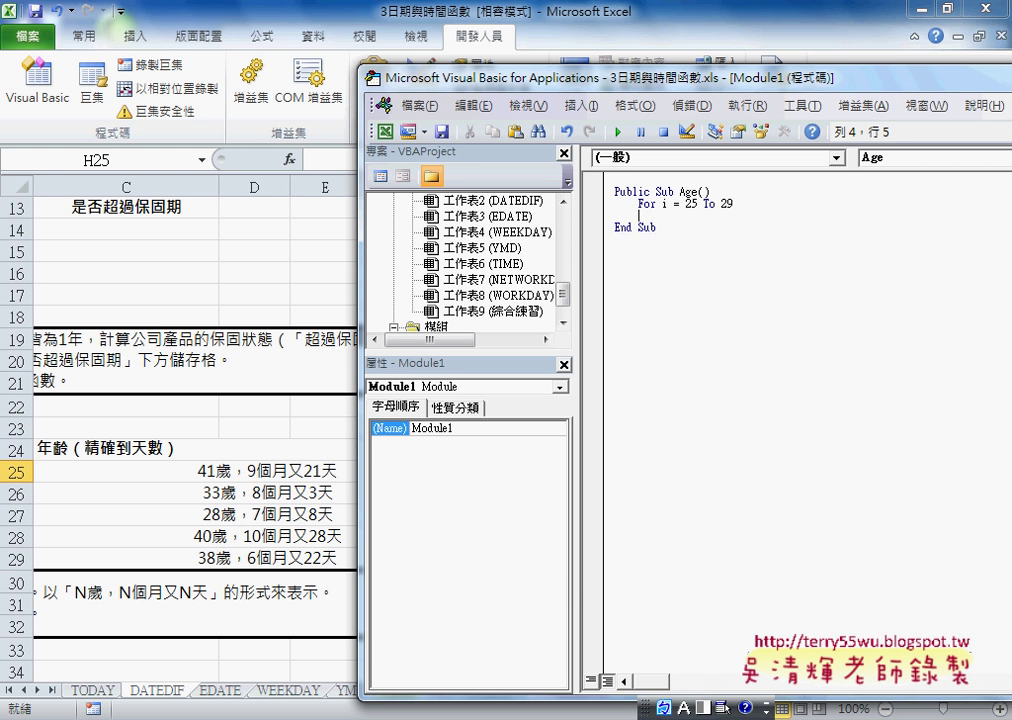
pyautogui.press('Return')
pyautogui.write('next')
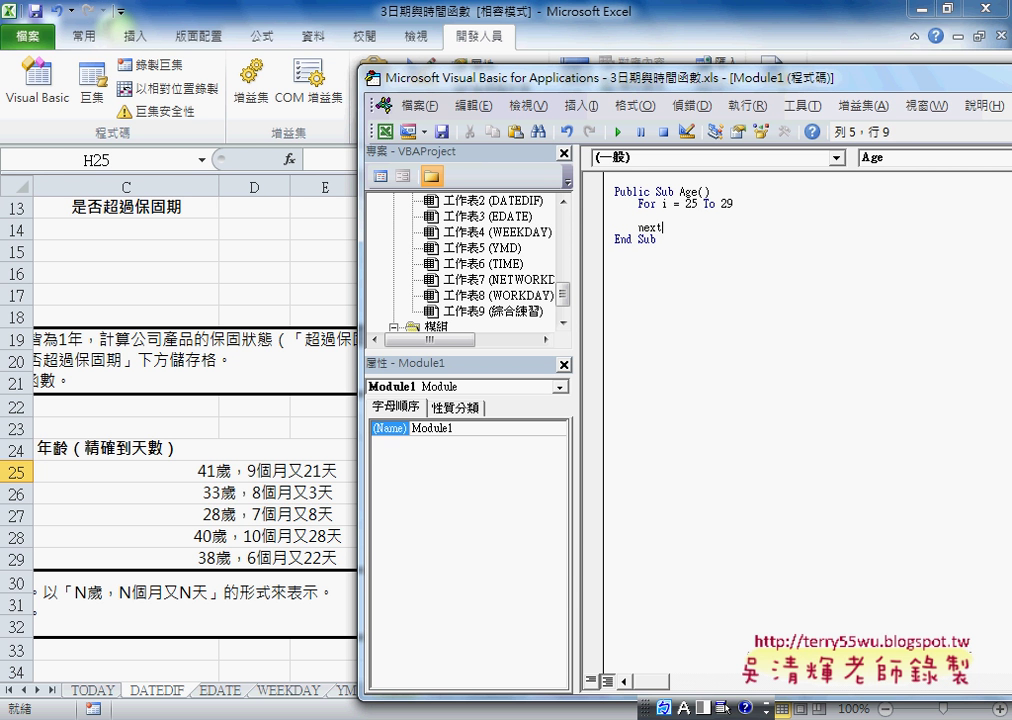
pyautogui.press('Up')
pyautogui.press('Tab')
pyautogui.moveTo(590, 85); pyautogui.dragTo(868, 89)
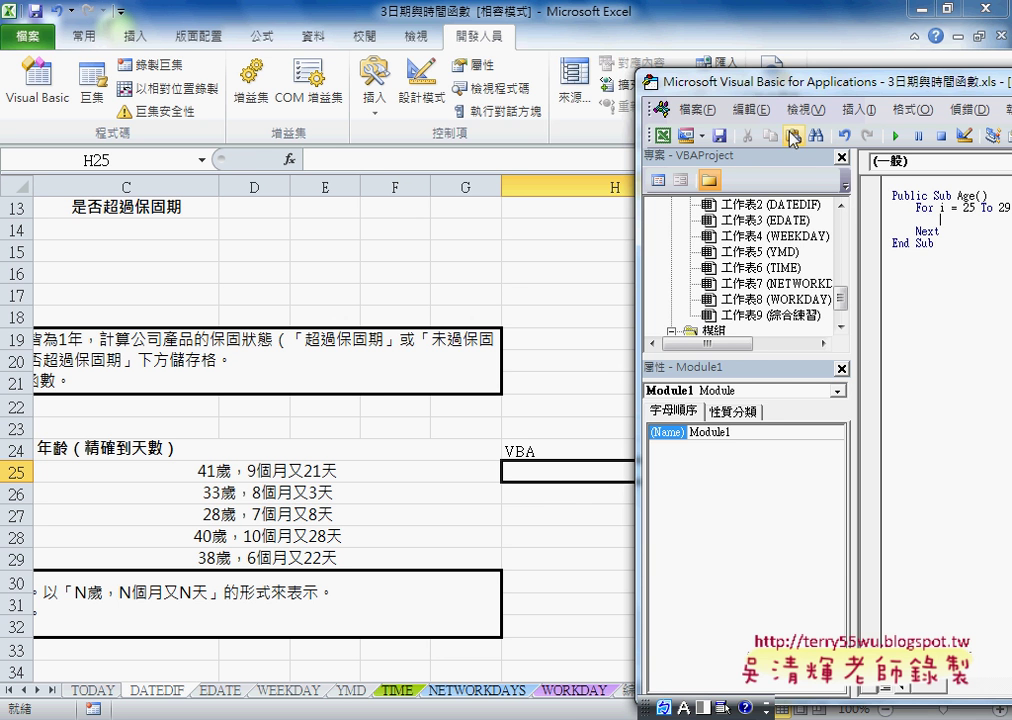
pyautogui.moveTo(775, 86); pyautogui.dragTo(526, 88)
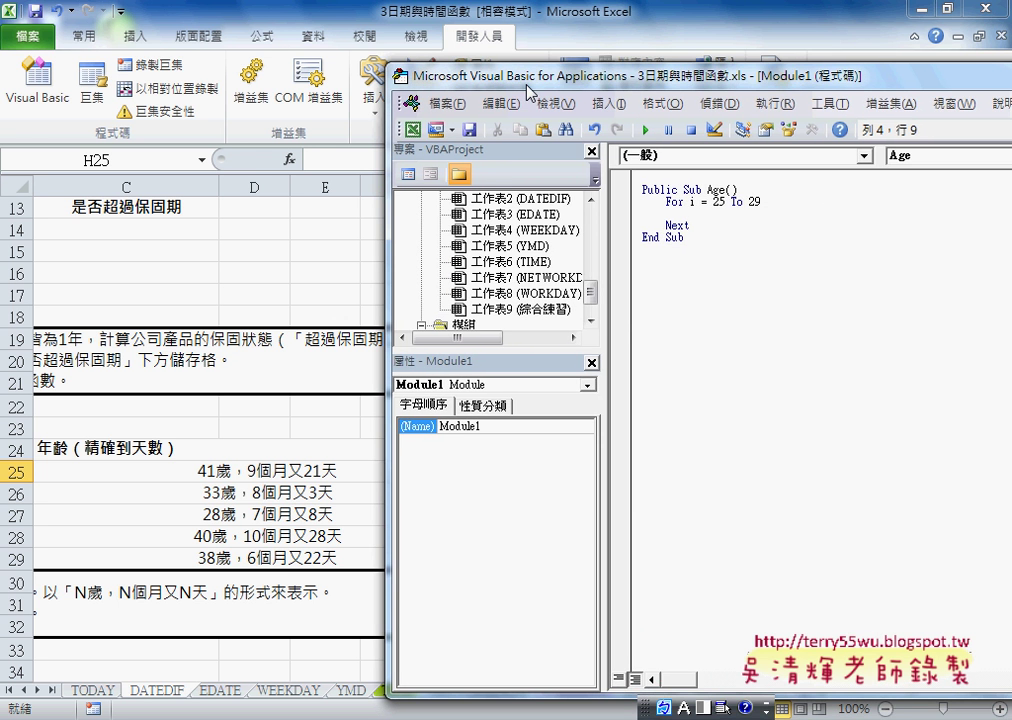
# Step: Add cells(i,"H")="" inside the loop, then select cell C25 on the worksheet
pyautogui.write('cell')
pyautogui.write('s(')
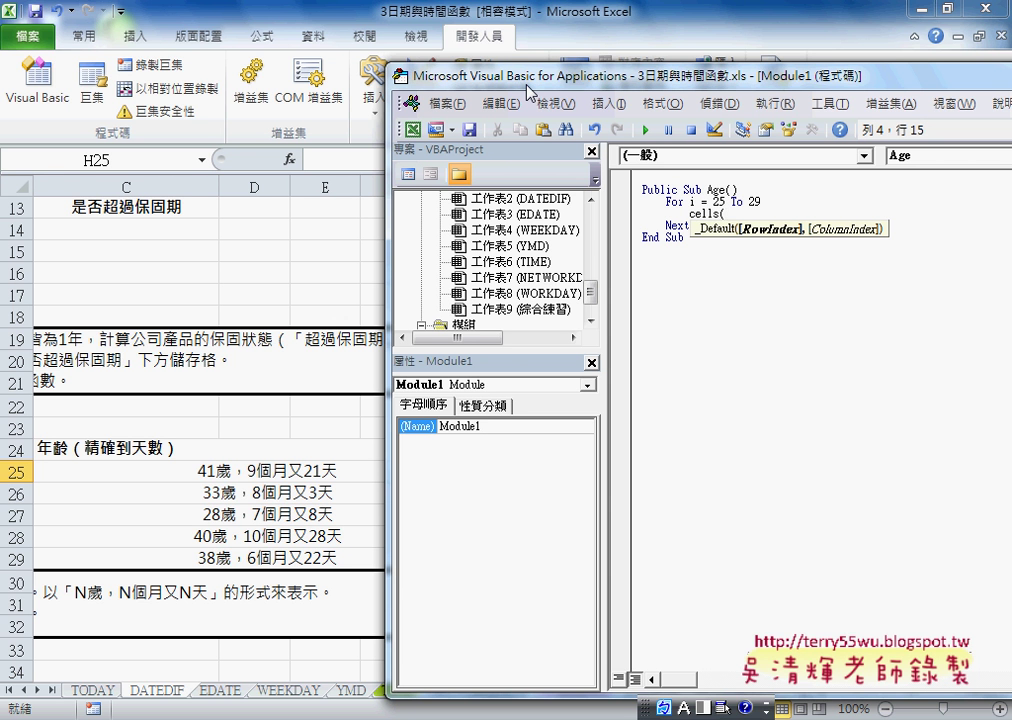
pyautogui.write('i,')
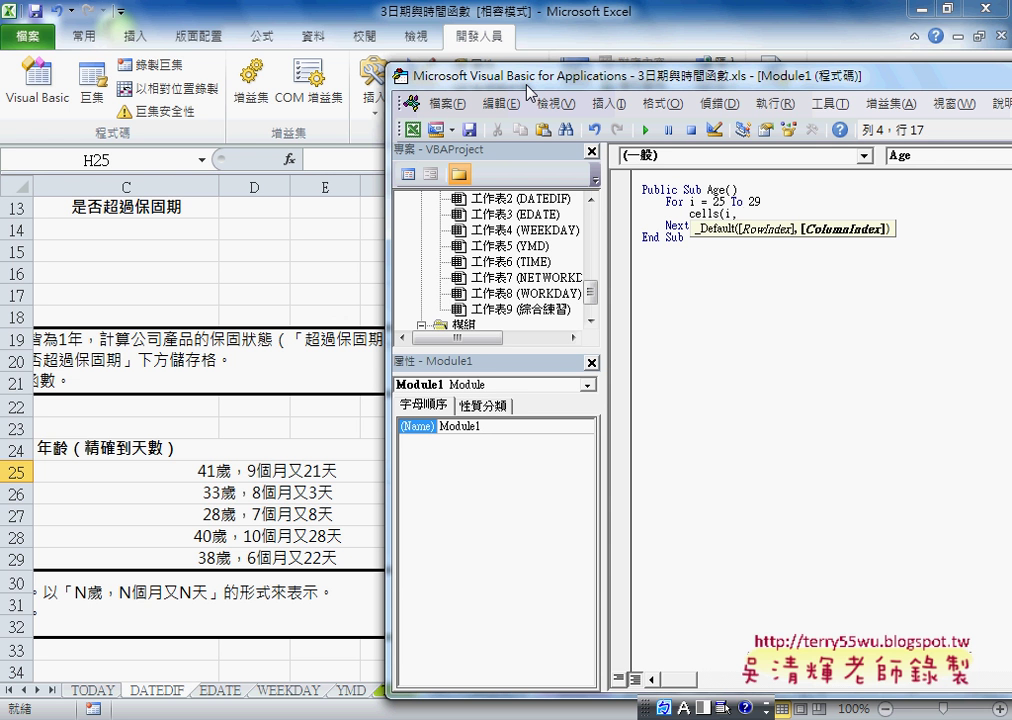
pyautogui.write('"H')
pyautogui.write('"')
pyautogui.write(')=')
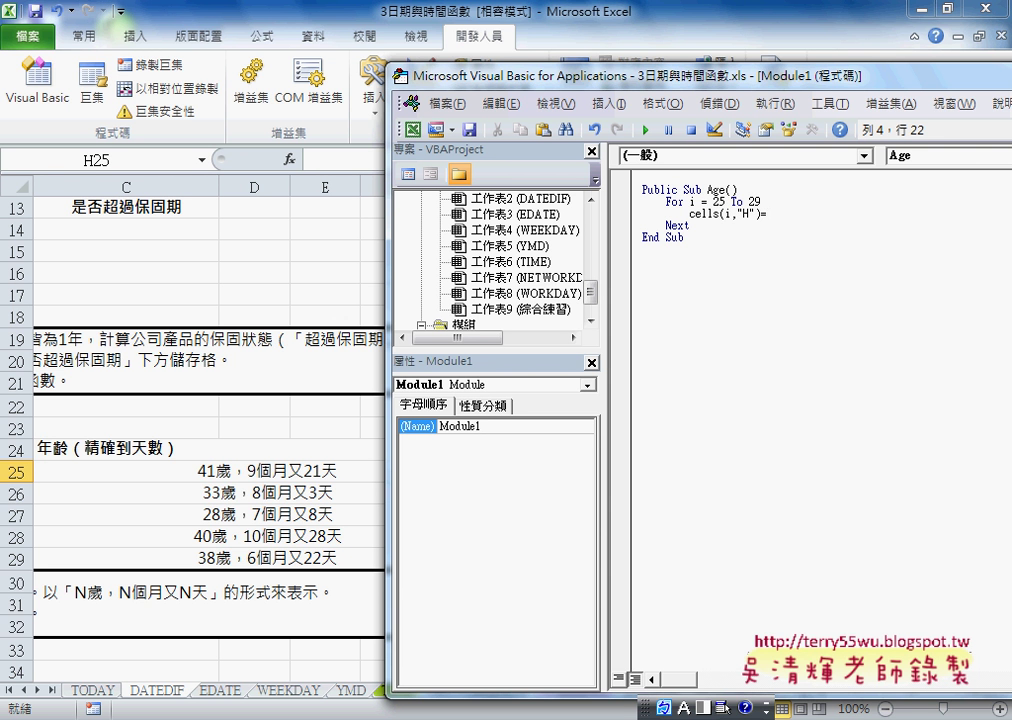
pyautogui.write('""')
pyautogui.click(243, 472)
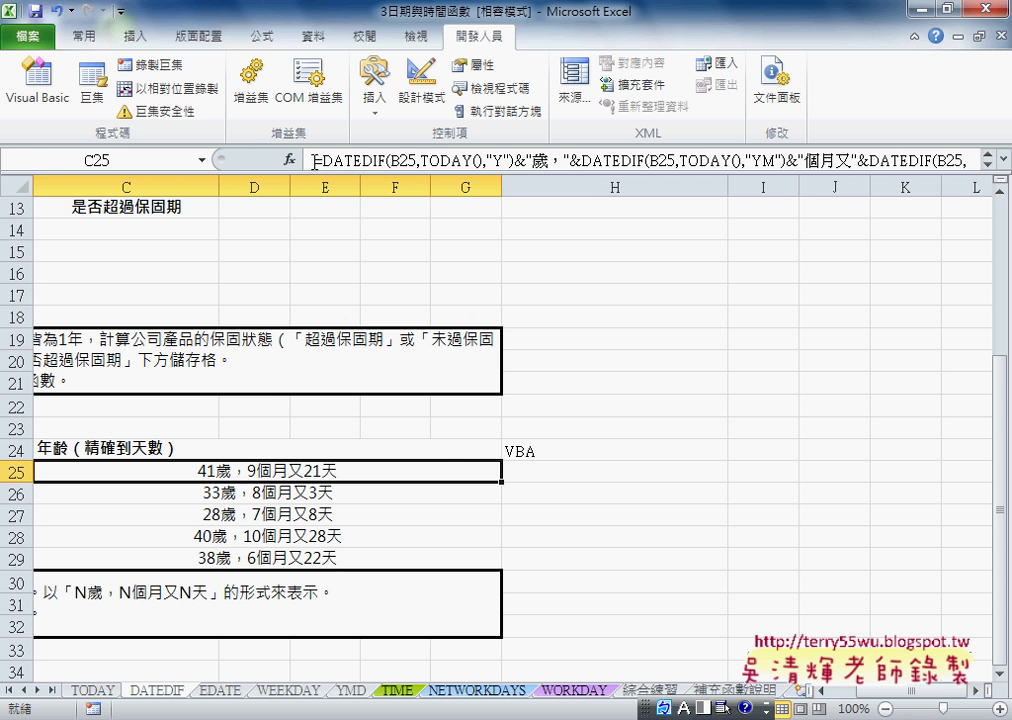
# Step: Paste C25's =DATEDIF(B25,TODAY(),"Y") into the Cells line quotes, removing the trailing &"歲"
pyautogui.moveTo(314, 162); pyautogui.dragTo(546, 155)
pyautogui.hotkey('ctrl', 'c')
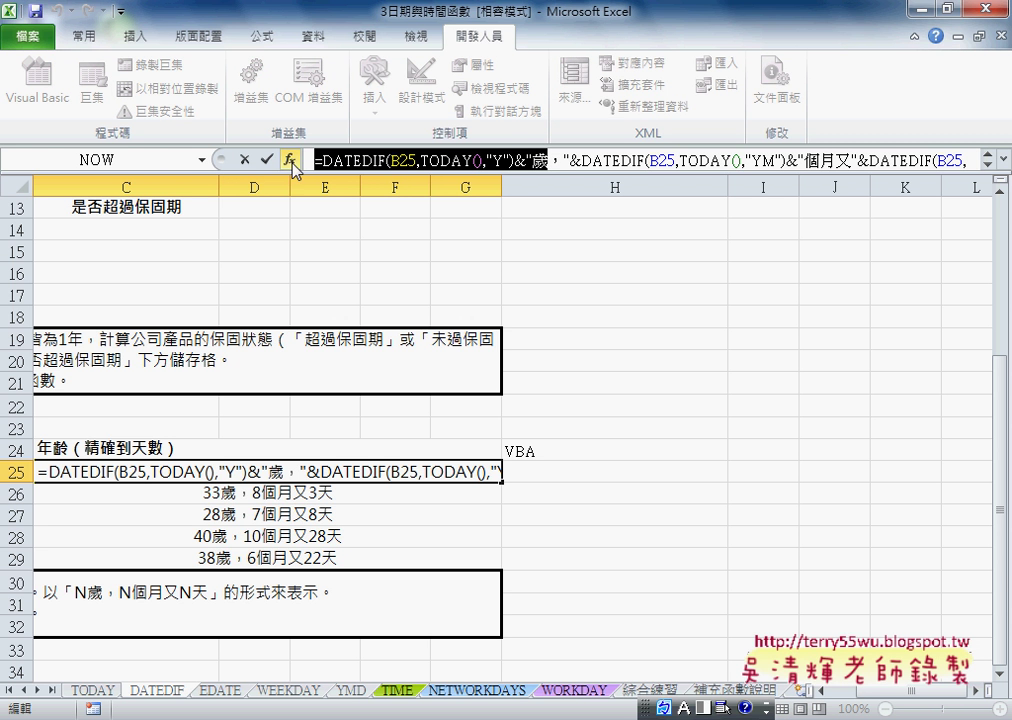
pyautogui.click(246, 160)
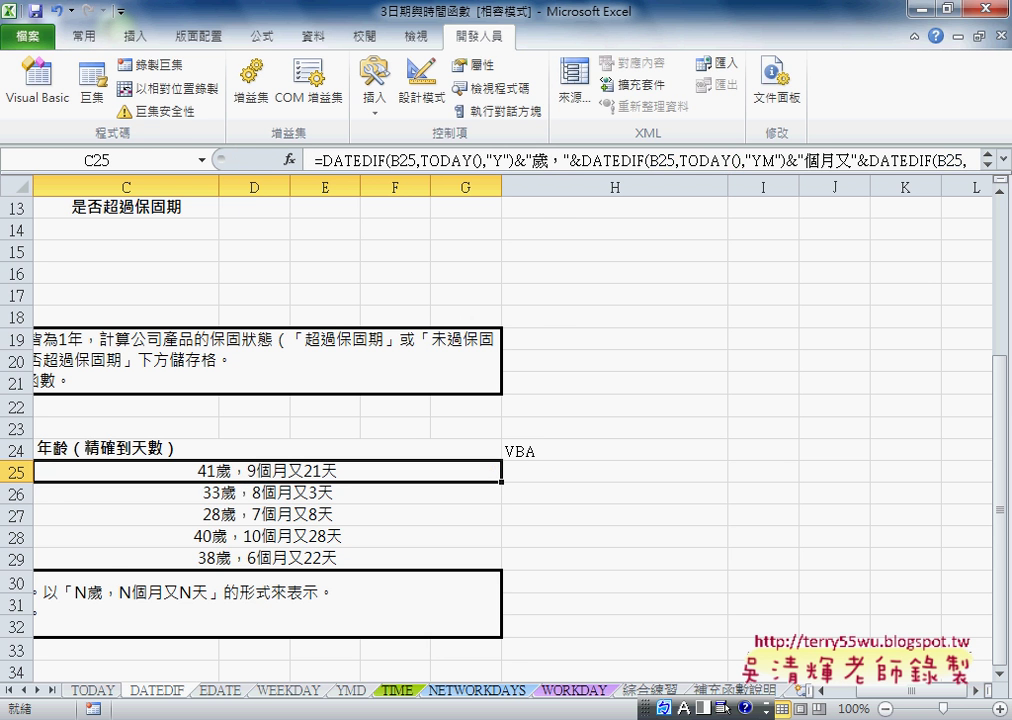
pyautogui.click(612, 634)
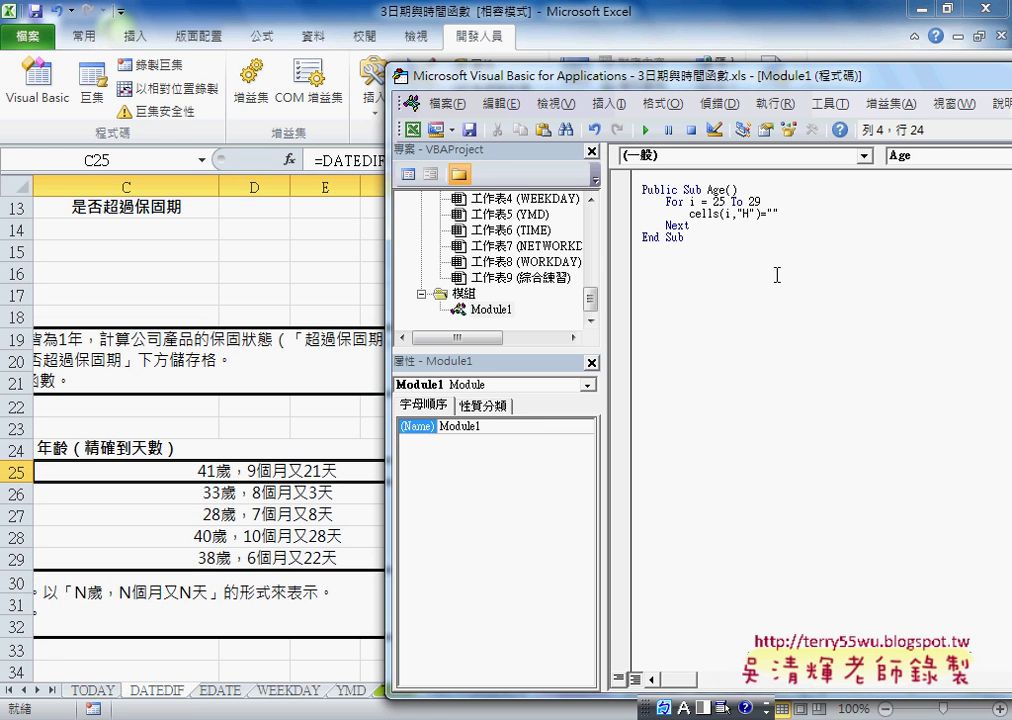
pyautogui.click(772, 214)
pyautogui.hotkey('ctrl', 'v')
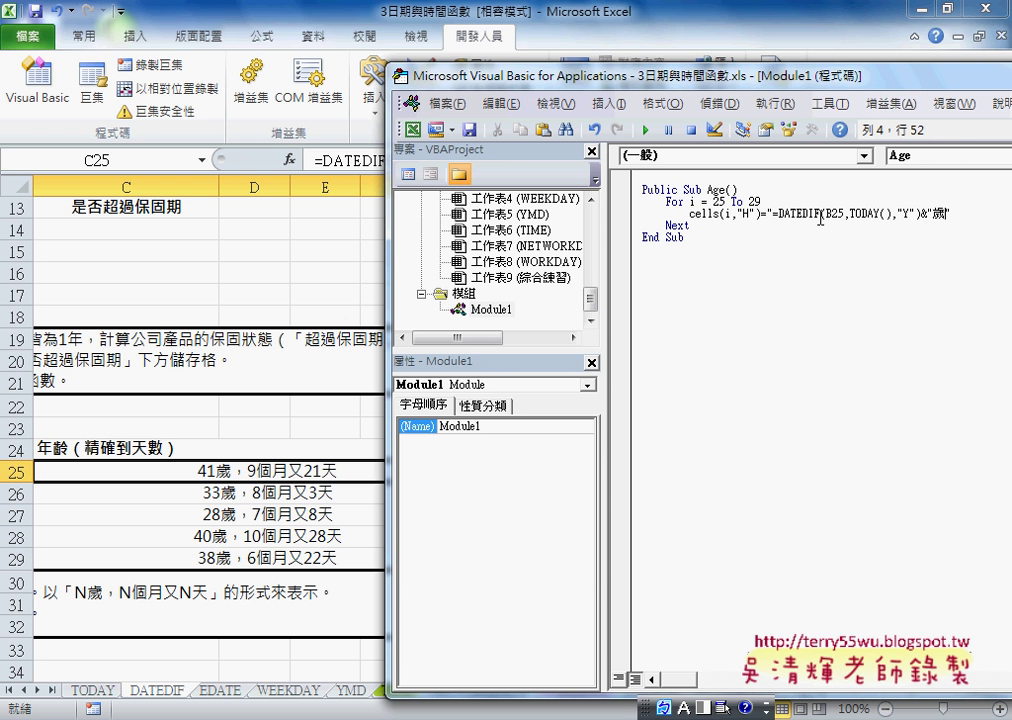
pyautogui.moveTo(773, 214); pyautogui.dragTo(945, 210)
pyautogui.click(975, 209)
pyautogui.press('Left')
pyautogui.press('Left')
pyautogui.press('Left')
pyautogui.press('Right')
pyautogui.press('Delete')
pyautogui.press('Delete')
pyautogui.press('Delete')
pyautogui.press('Delete')
pyautogui.press('Delete')
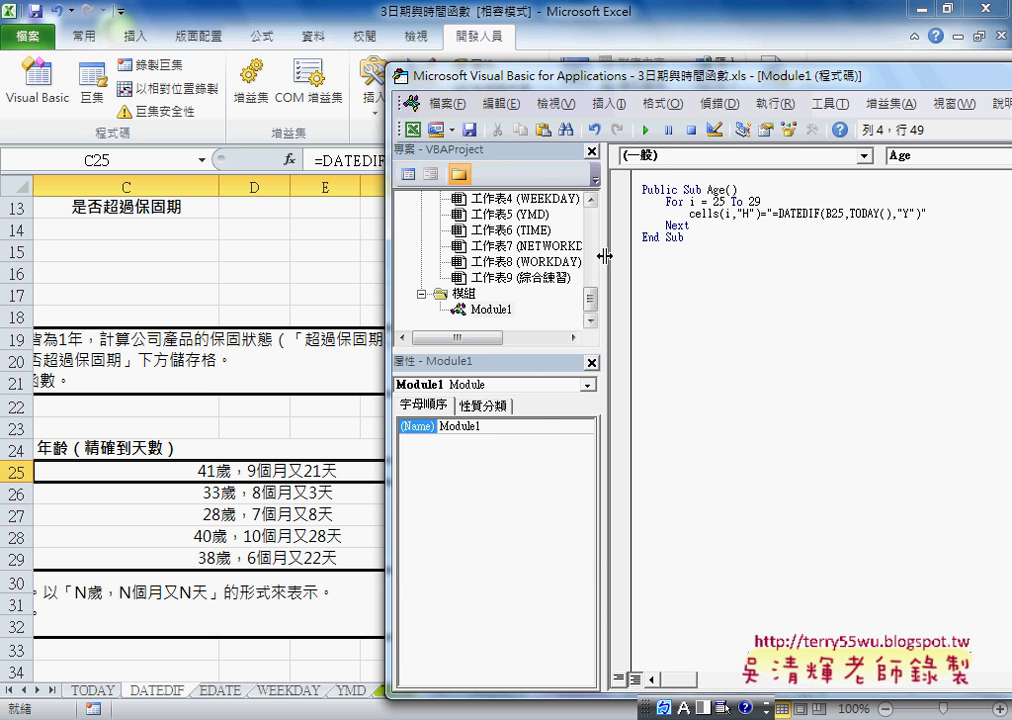
pyautogui.moveTo(537, 268); pyautogui.dragTo(497, 268)
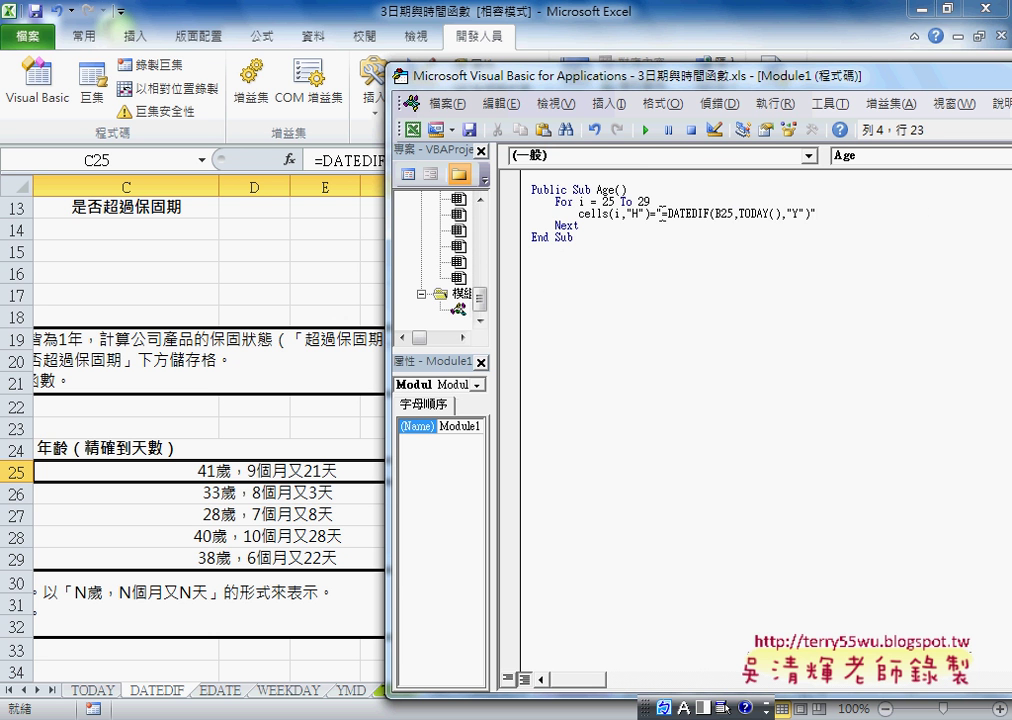
pyautogui.moveTo(660, 213); pyautogui.dragTo(810, 215)
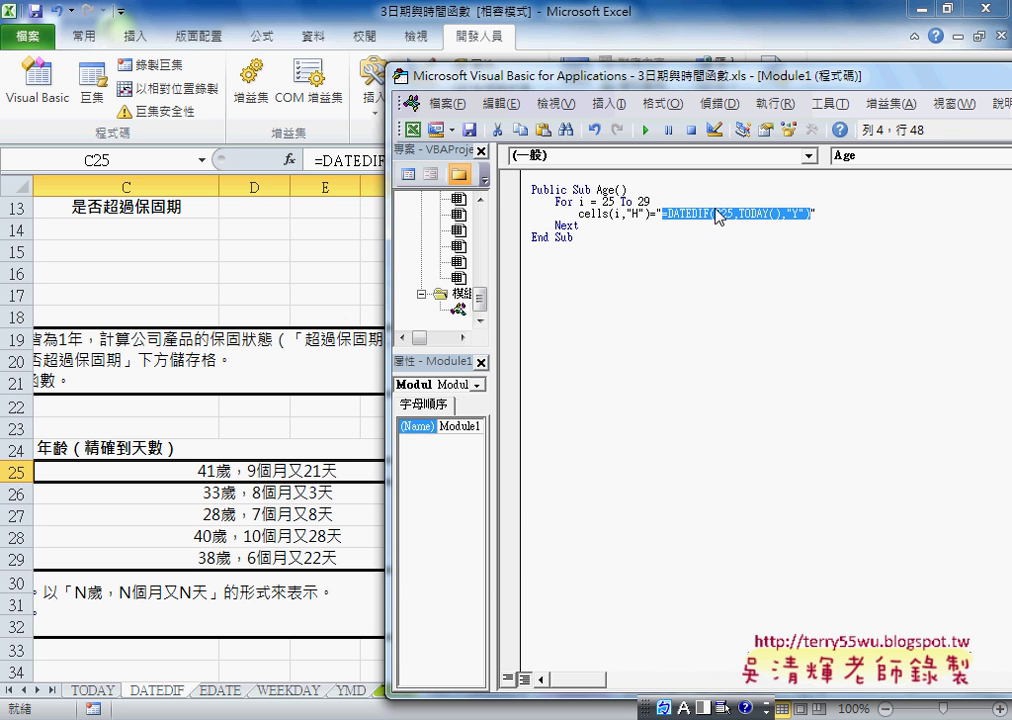
pyautogui.moveTo(410, 67); pyautogui.dragTo(620, 70)
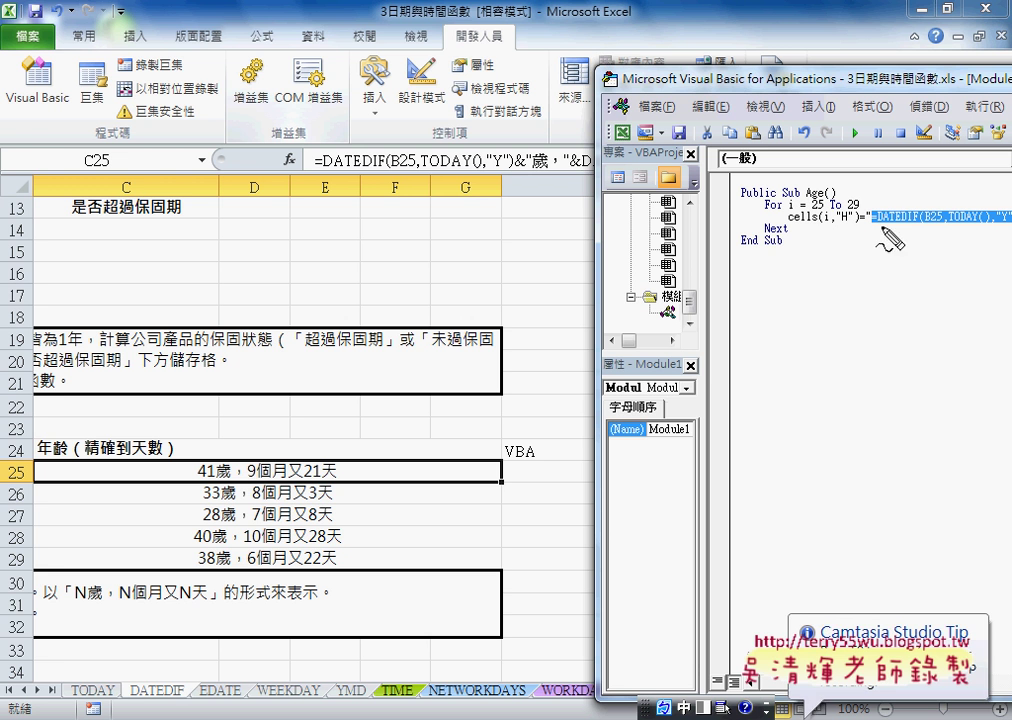
pyautogui.moveTo(880, 227)
pyautogui.mouseDown()
pyautogui.moveTo(955, 226)
pyautogui.moveTo(543, 477)
pyautogui.moveTo(580, 490)
pyautogui.mouseUp()
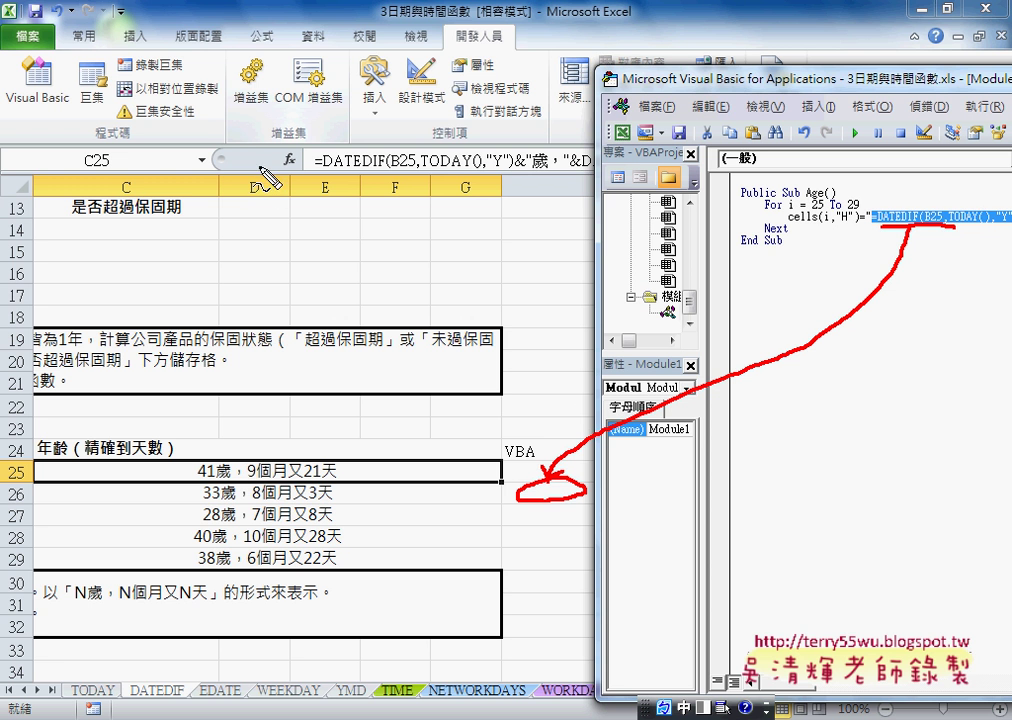
pyautogui.moveTo(266, 172)
pyautogui.mouseDown()
pyautogui.moveTo(262, 155)
pyautogui.moveTo(320, 144)
pyautogui.mouseUp()
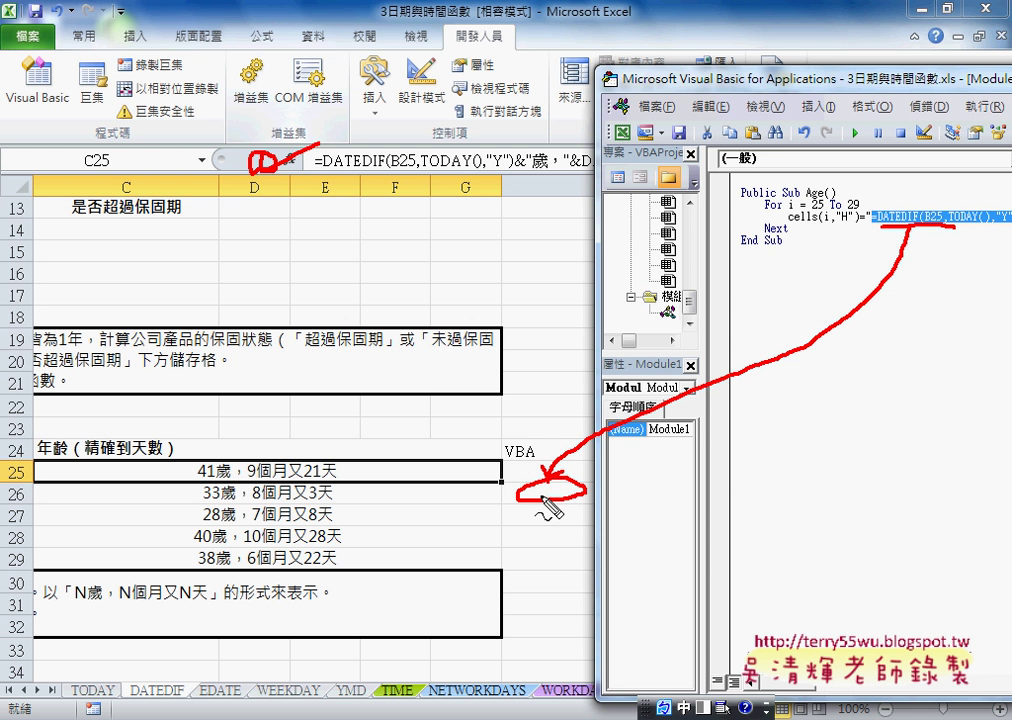
pyautogui.press('Escape')
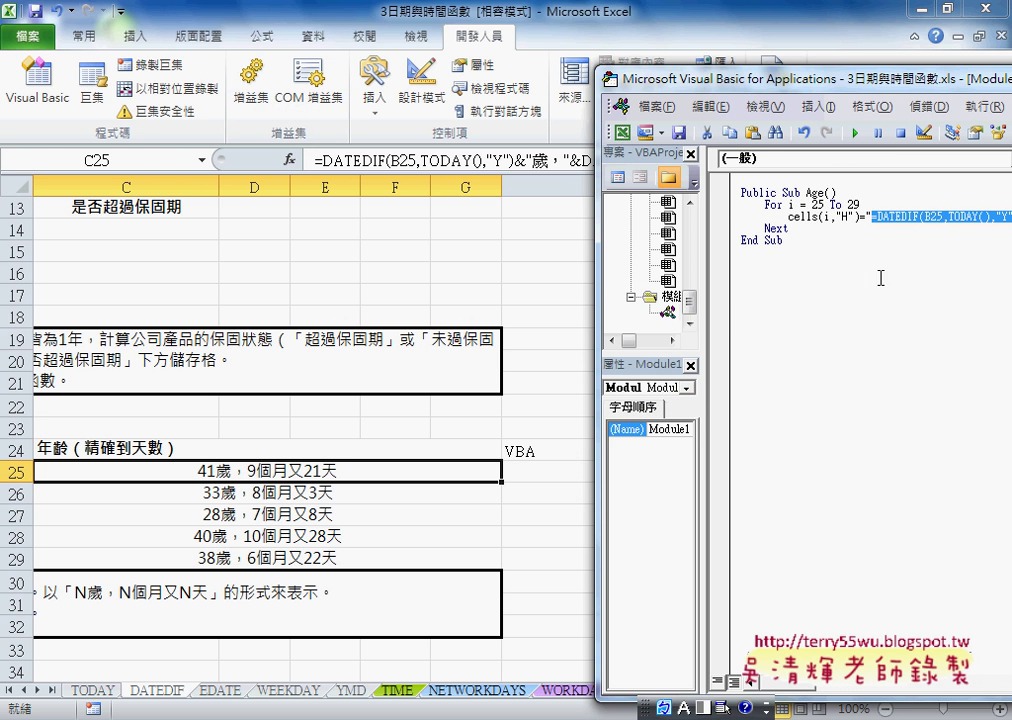
pyautogui.click(835, 228)
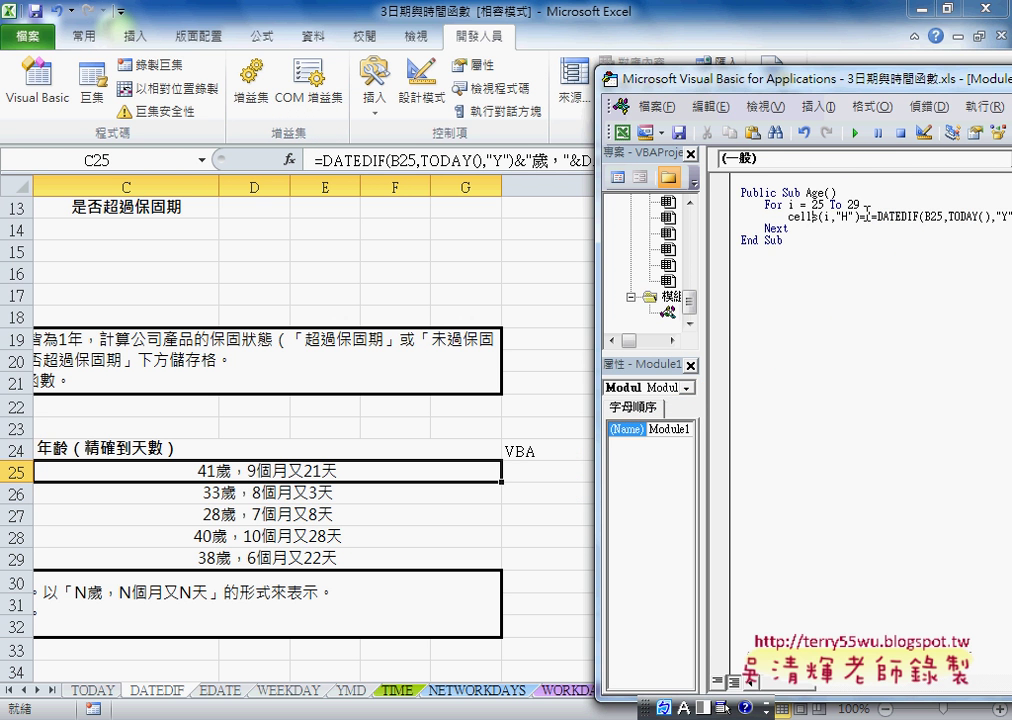
pyautogui.moveTo(867, 82); pyautogui.dragTo(798, 82)
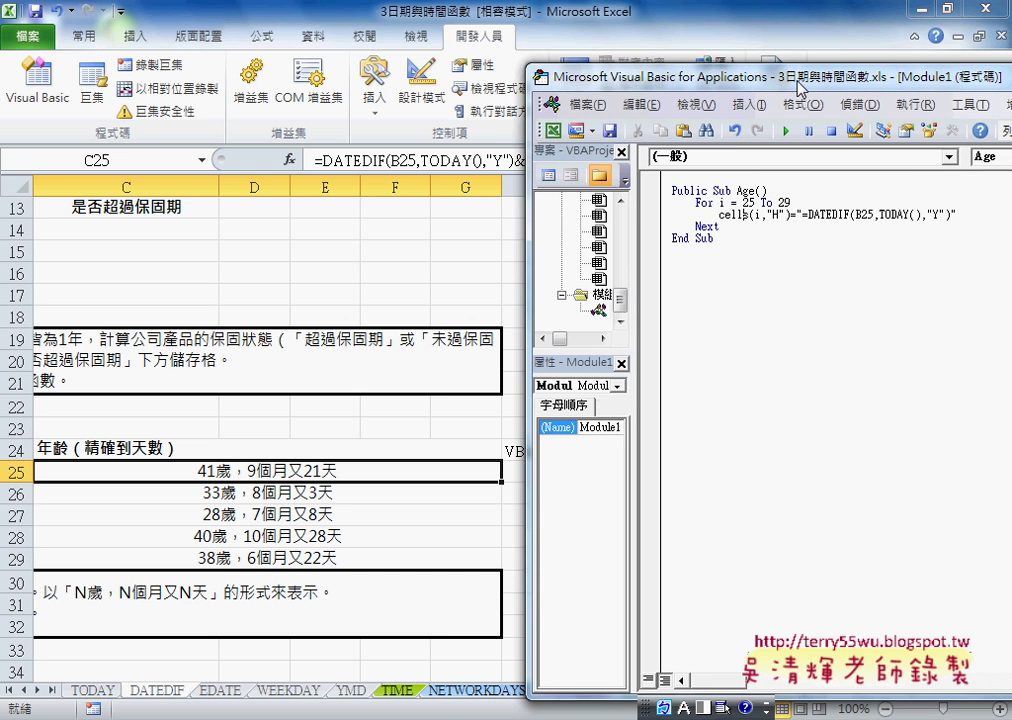
# Step: Add a closing quote at the end of the Cells formula string
pyautogui.click(797, 214)
pyautogui.moveTo(801, 212); pyautogui.dragTo(806, 210)
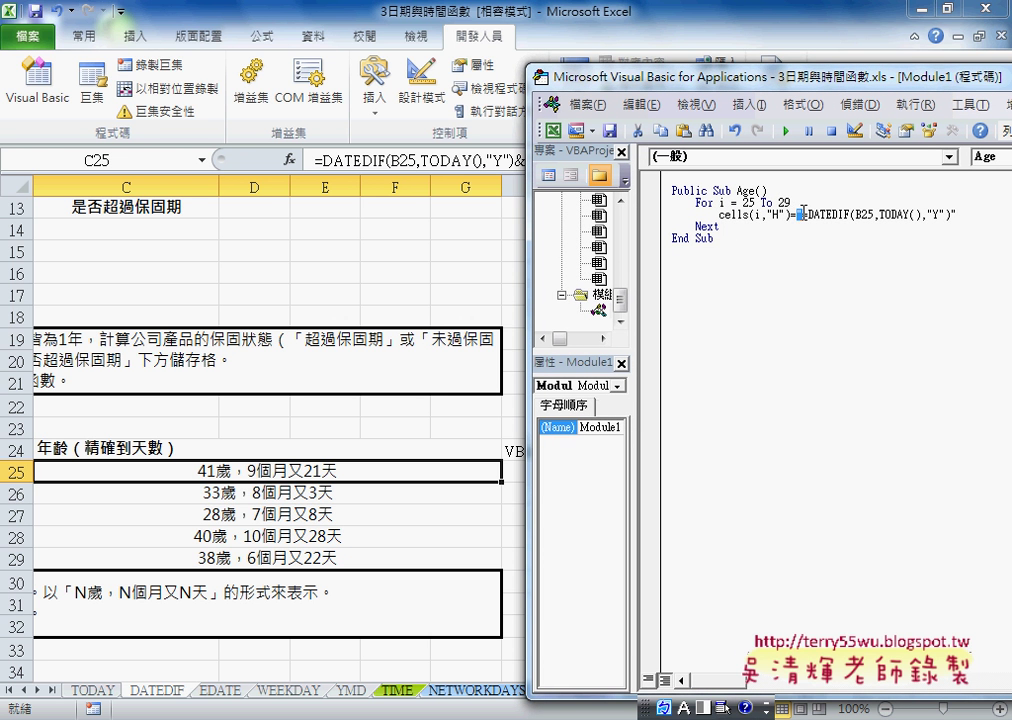
pyautogui.click(955, 214)
pyautogui.write('"')
# Step: Double the quotes around the Y argument so it reads ""Y""
pyautogui.moveTo(802, 214); pyautogui.dragTo(812, 213)
pyautogui.moveTo(789, 214); pyautogui.dragTo(808, 214)
pyautogui.moveTo(928, 214); pyautogui.dragTo(944, 214)
pyautogui.click(943, 213)
pyautogui.write('"')
pyautogui.write('"')
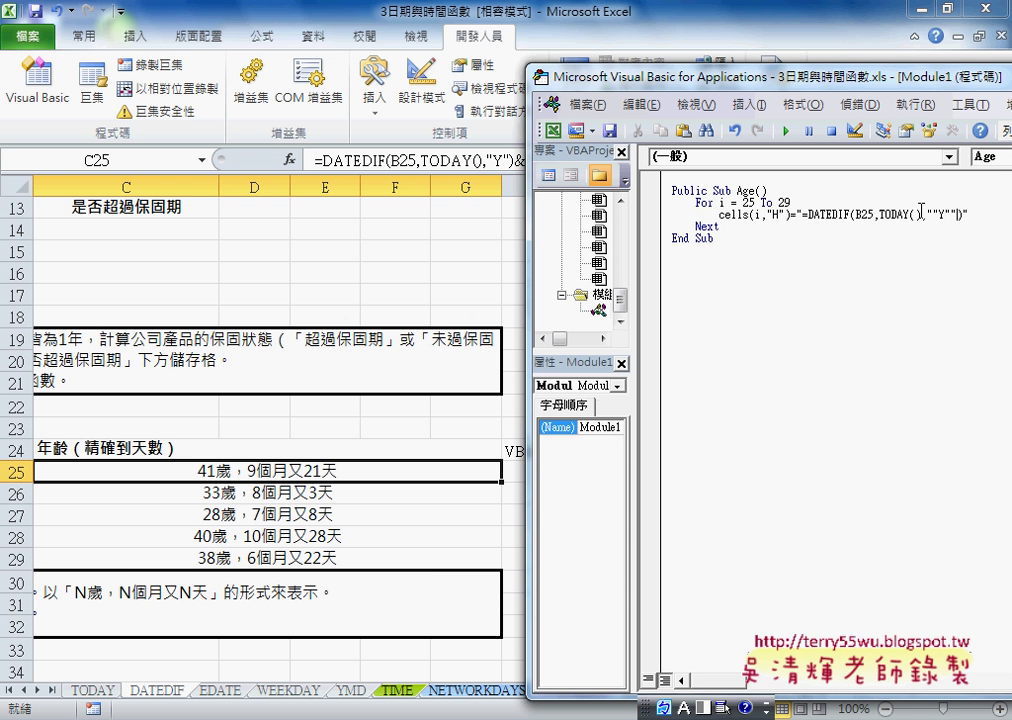
pyautogui.moveTo(928, 214)
pyautogui.mouseDown()
pyautogui.moveTo(955, 214)
pyautogui.moveTo(935, 213)
pyautogui.mouseUp()
pyautogui.write('""Y""')
pyautogui.moveTo(862, 214); pyautogui.dragTo(873, 214)
pyautogui.doubleClick(722, 203)
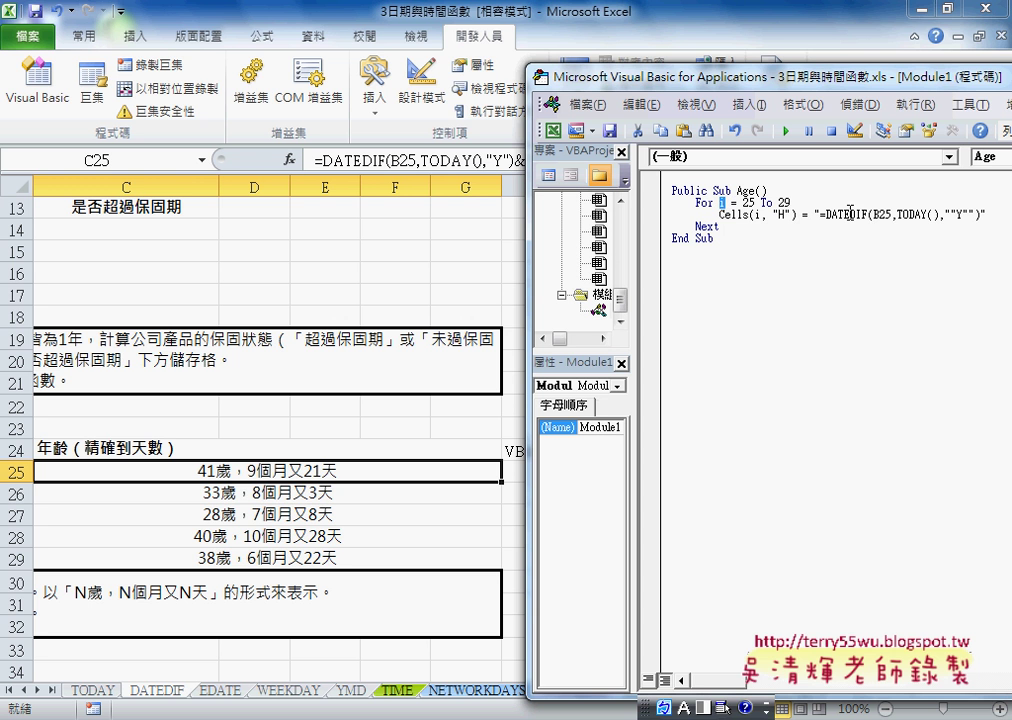
# Step: Run the macro and clear the stray breakpoints it stopped on
pyautogui.doubleClick(884, 214)
pyautogui.moveTo(685, 84); pyautogui.dragTo(742, 82)
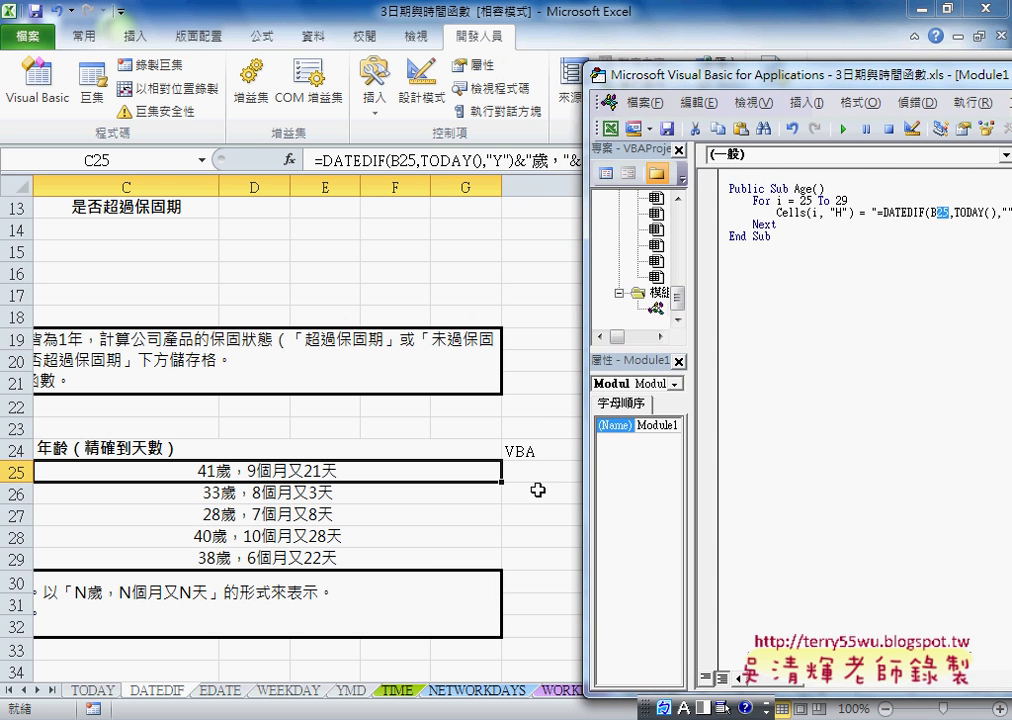
pyautogui.click(845, 130)
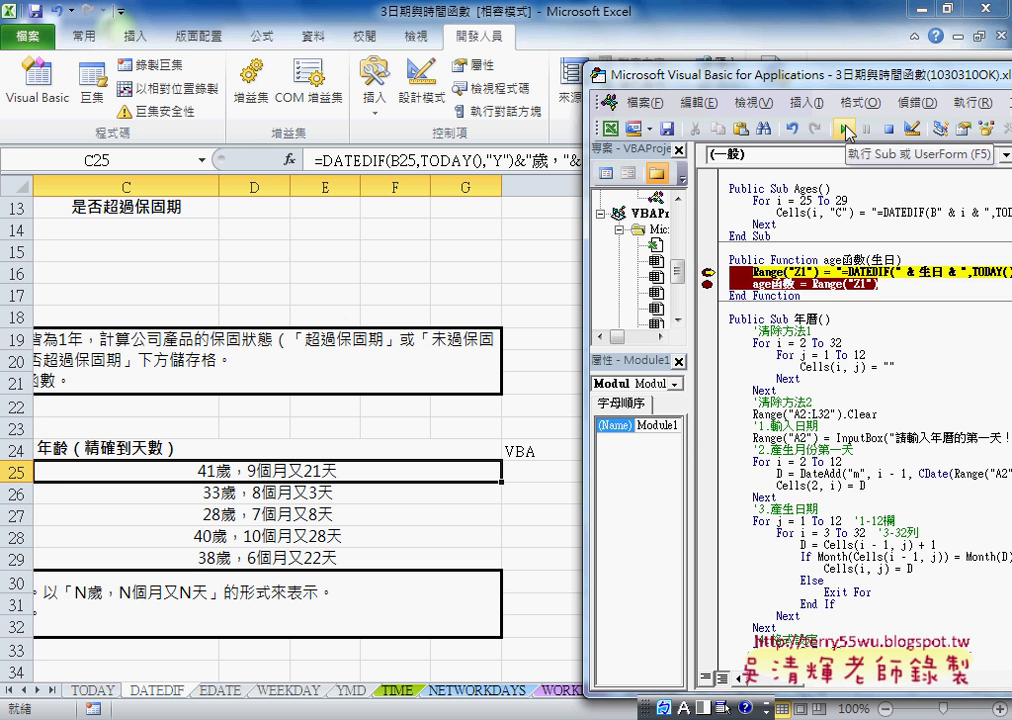
pyautogui.click(708, 272)
pyautogui.click(708, 285)
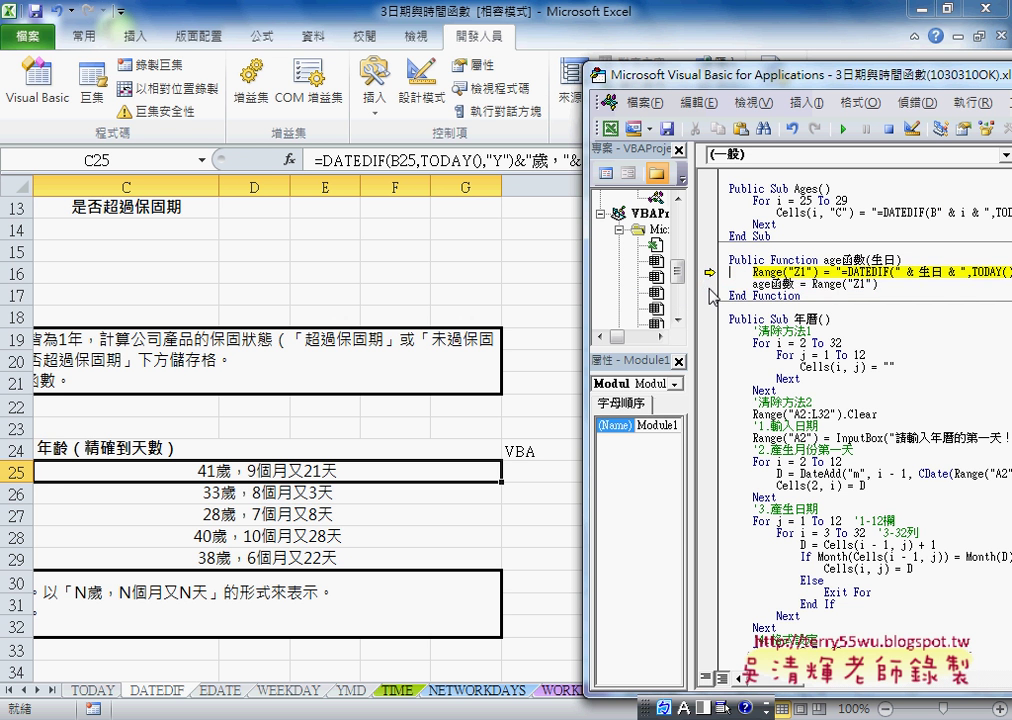
pyautogui.click(708, 285)
pyautogui.click(708, 285)
# Step: Open Module1's Age macro, reset the run, and reveal H25:H29 filled with 41
pyautogui.scroll(-1, 681, 303)
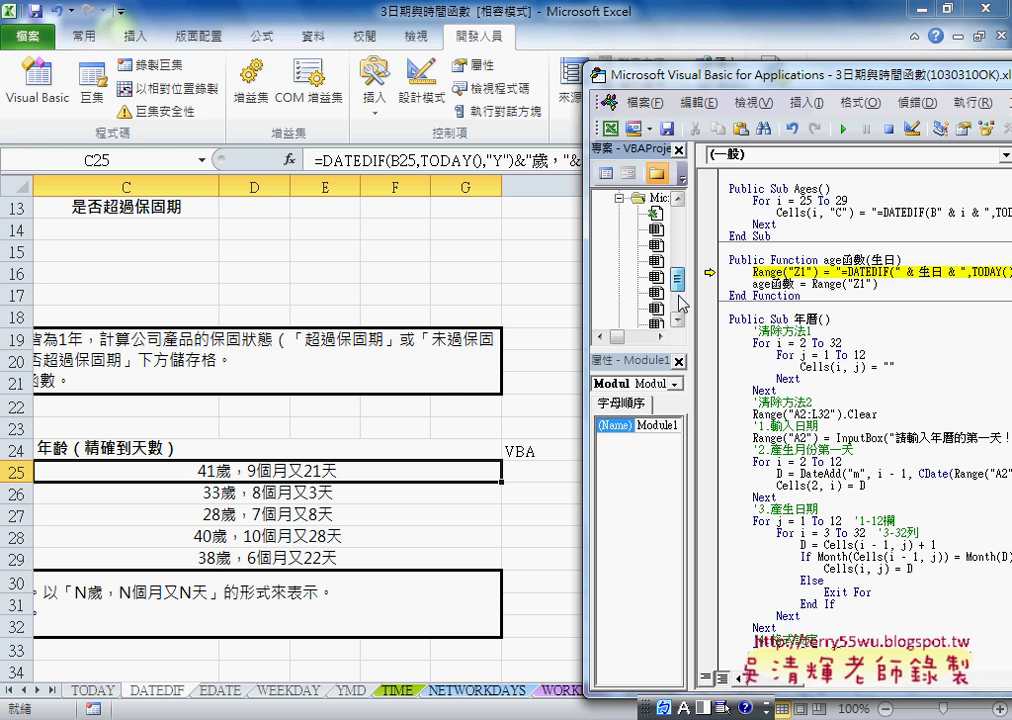
pyautogui.scroll(-2, 681, 303)
pyautogui.doubleClick(657, 308)
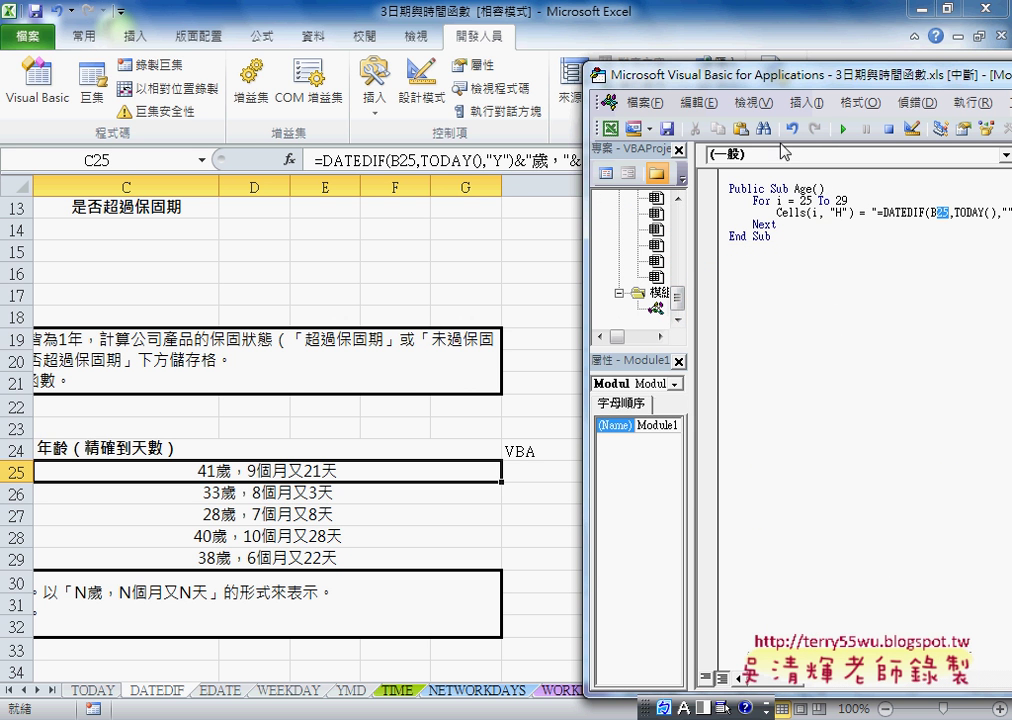
pyautogui.click(888, 128)
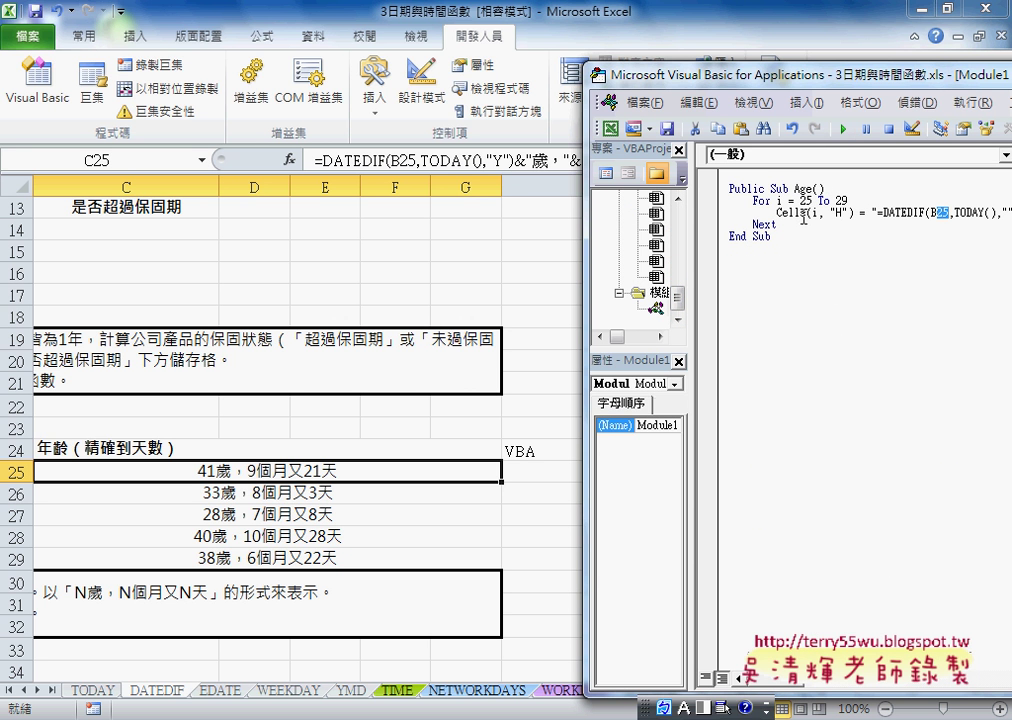
pyautogui.moveTo(716, 84); pyautogui.dragTo(903, 84)
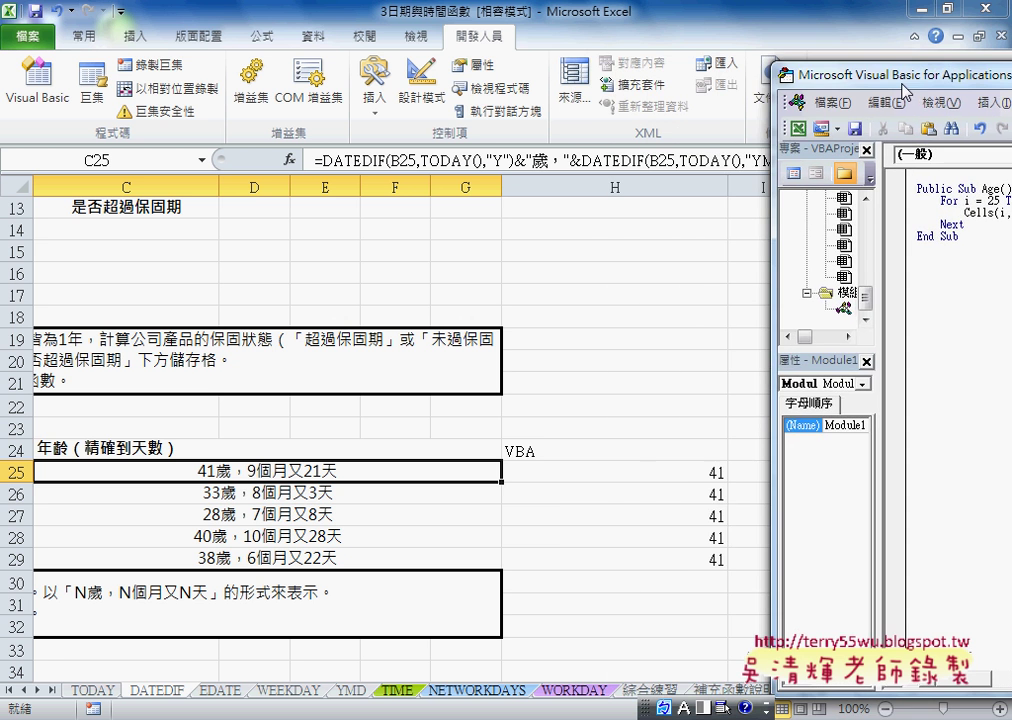
# Step: Left-align the ages in H25:H29
pyautogui.moveTo(610, 472); pyautogui.dragTo(610, 556)
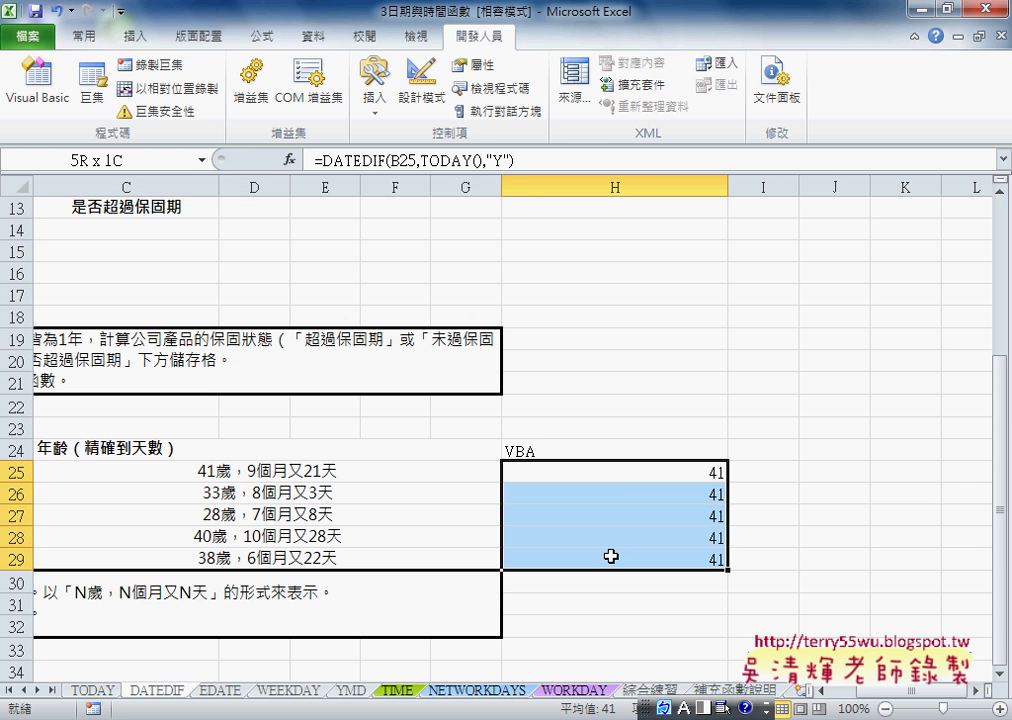
pyautogui.click(80, 36)
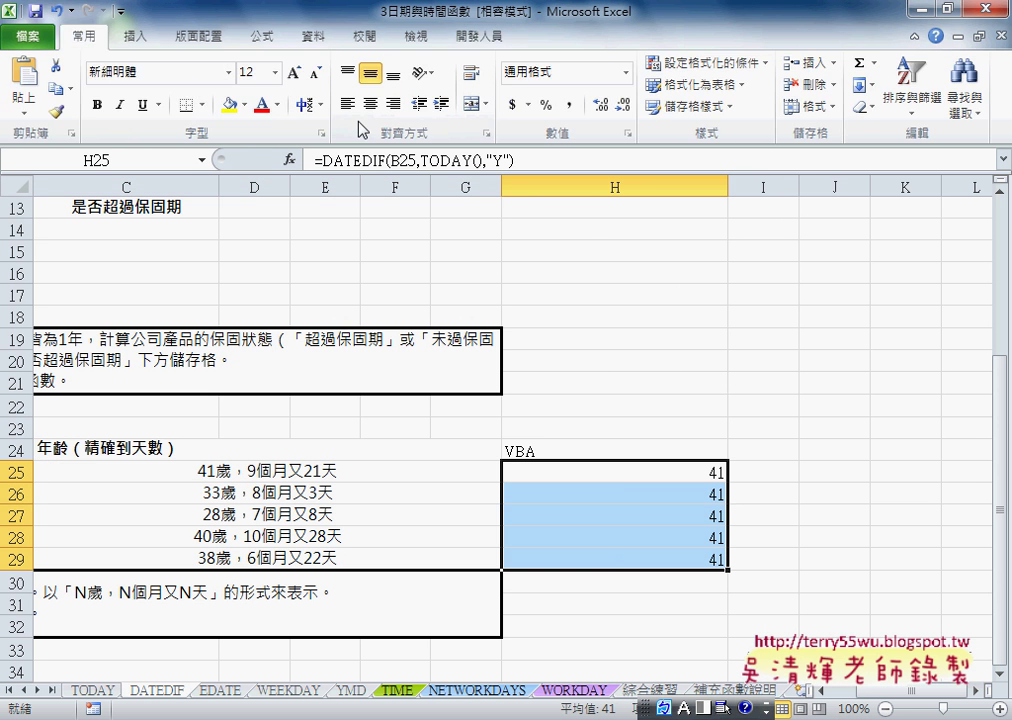
pyautogui.click(347, 106)
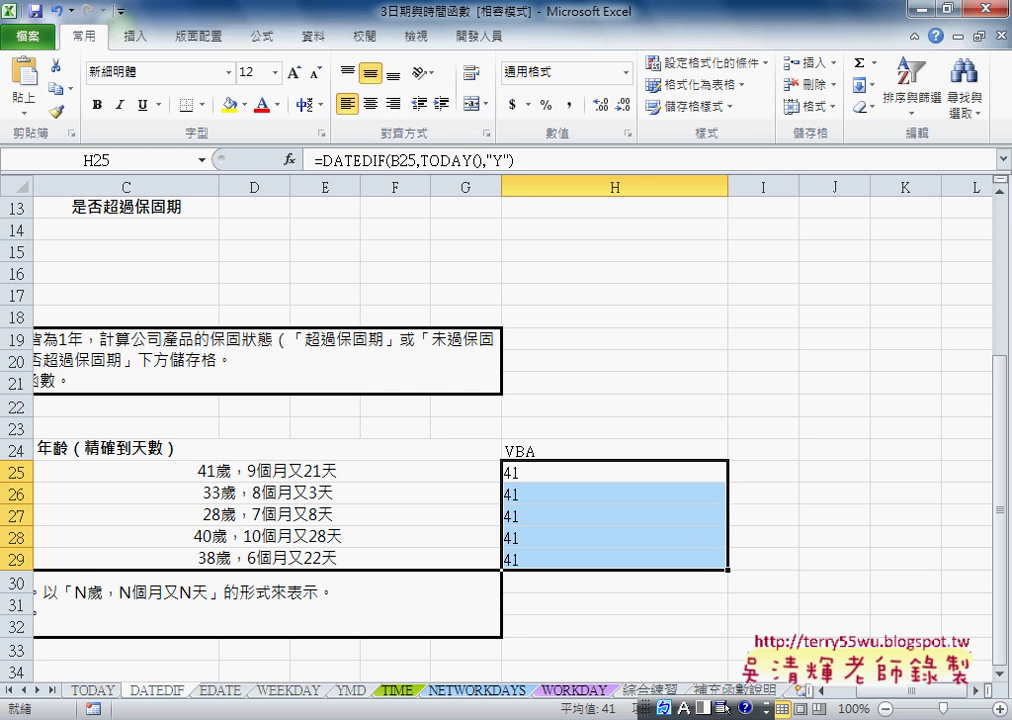
# Step: Bring the Age macro code beside the sheet and highlight its DATEDIF string
pyautogui.click(583, 644)
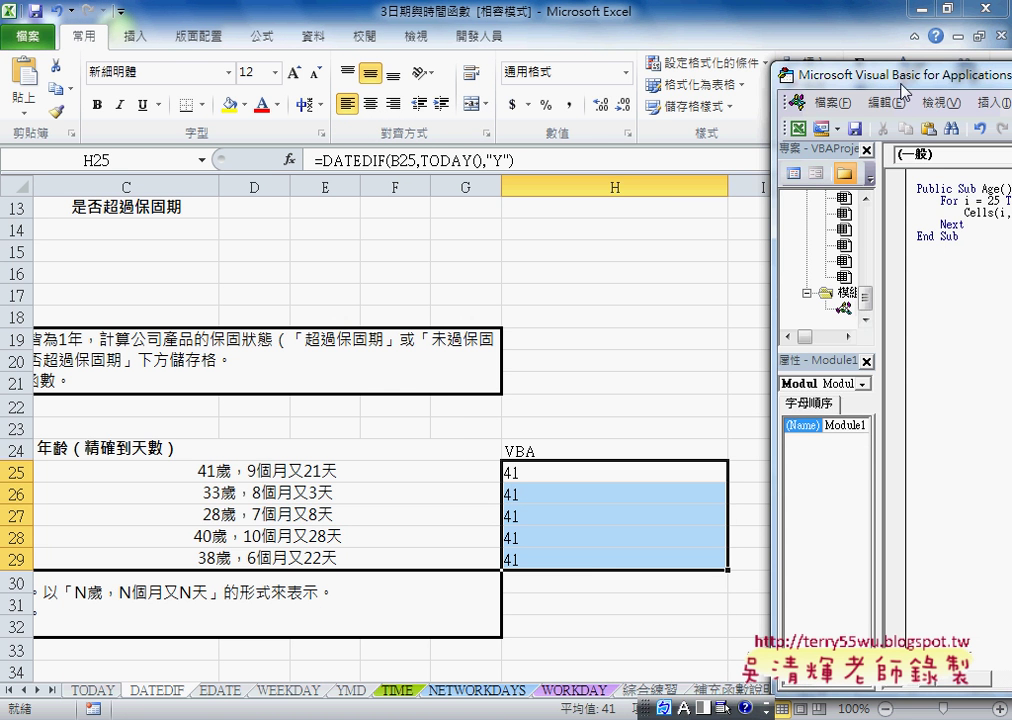
pyautogui.moveTo(865, 94)
pyautogui.mouseDown()
pyautogui.moveTo(812, 85)
pyautogui.moveTo(635, 93)
pyautogui.mouseUp()
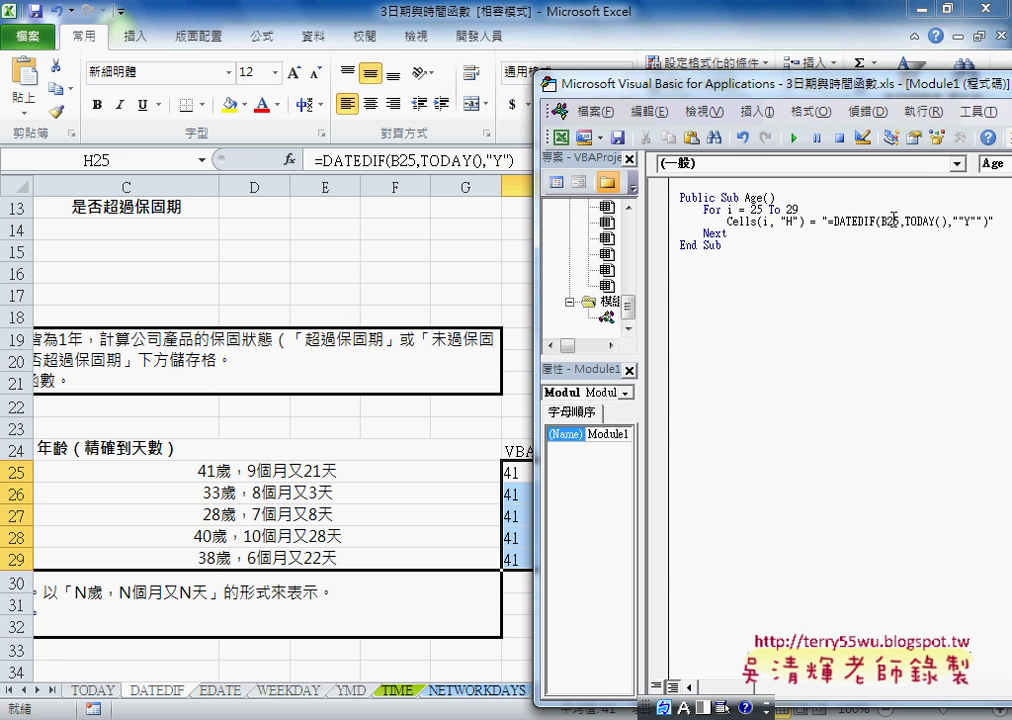
pyautogui.moveTo(828, 221); pyautogui.dragTo(989, 221)
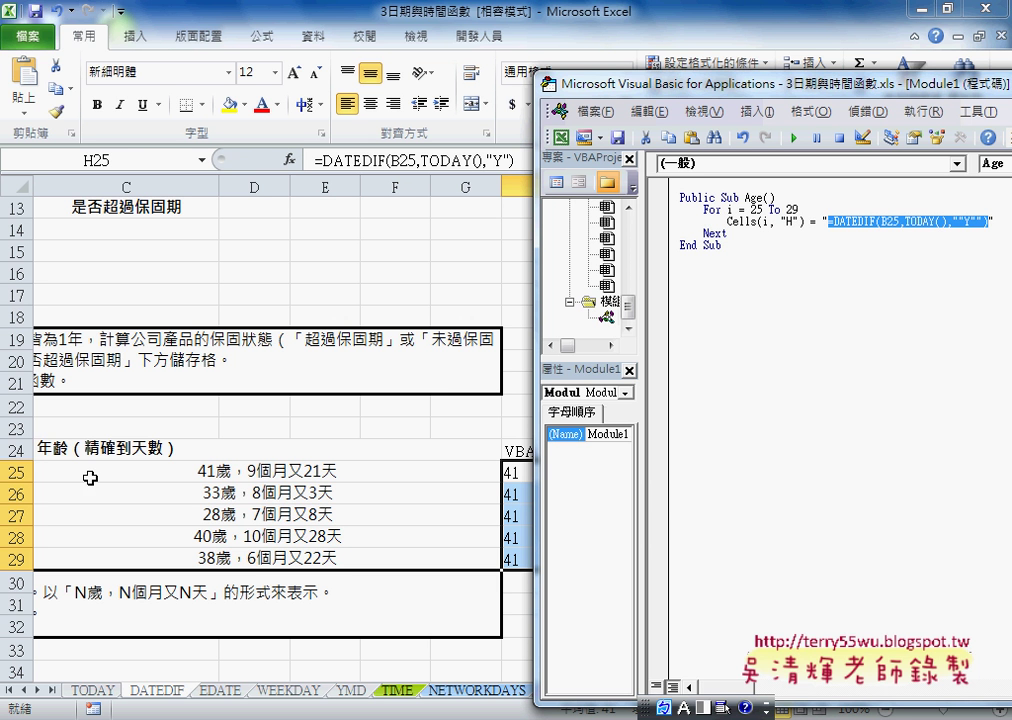
# Step: Replace the fixed 25 after B with " & i & " in the DATEDIF string
pyautogui.click(892, 222)
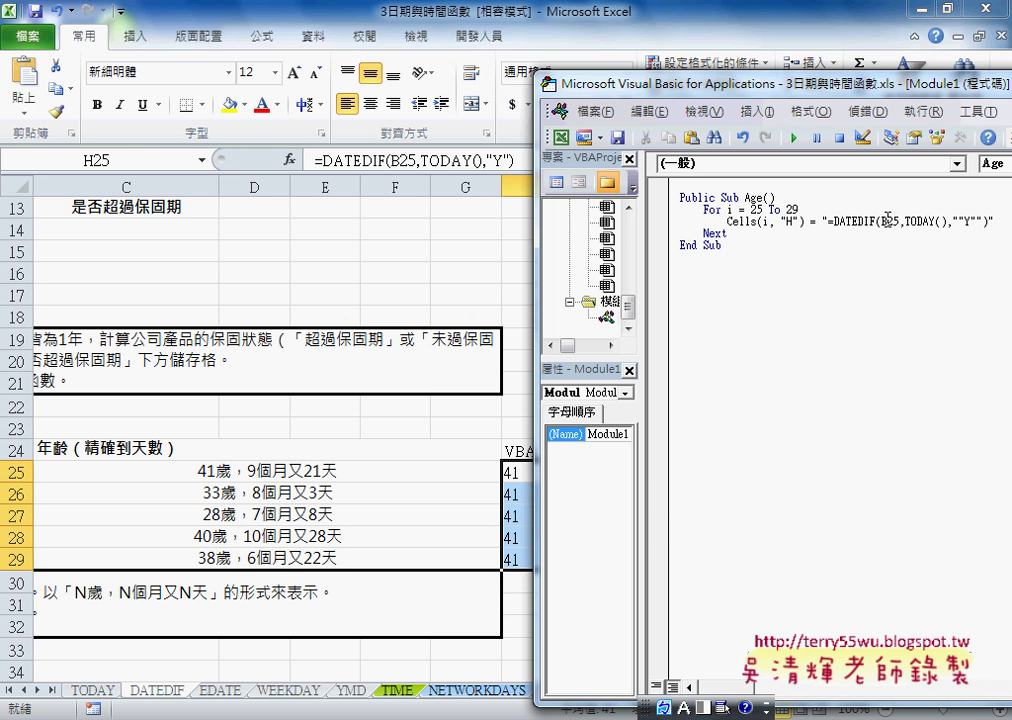
pyautogui.moveTo(889, 221); pyautogui.dragTo(900, 221)
pyautogui.press('Delete')
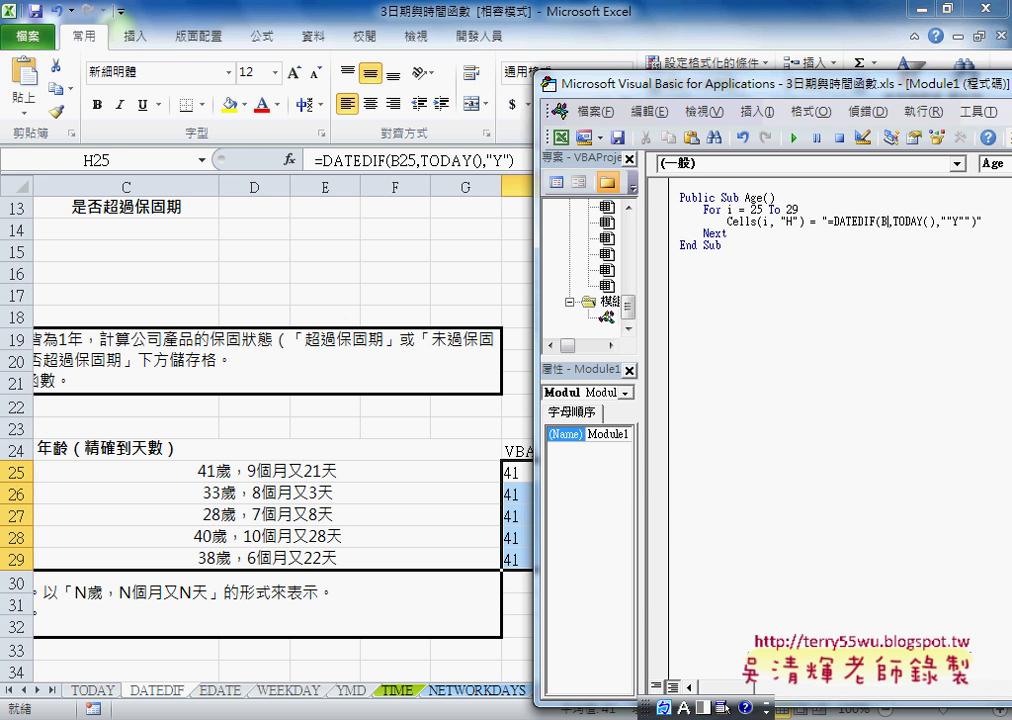
pyautogui.hotkey('ctrl', 'z')
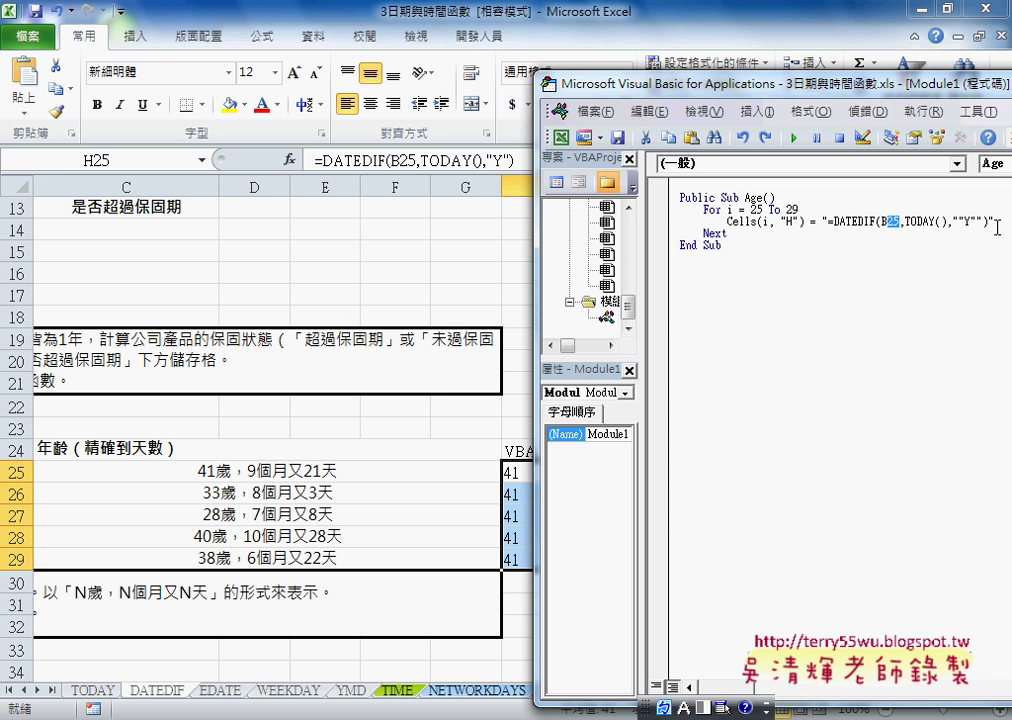
pyautogui.press('Delete')
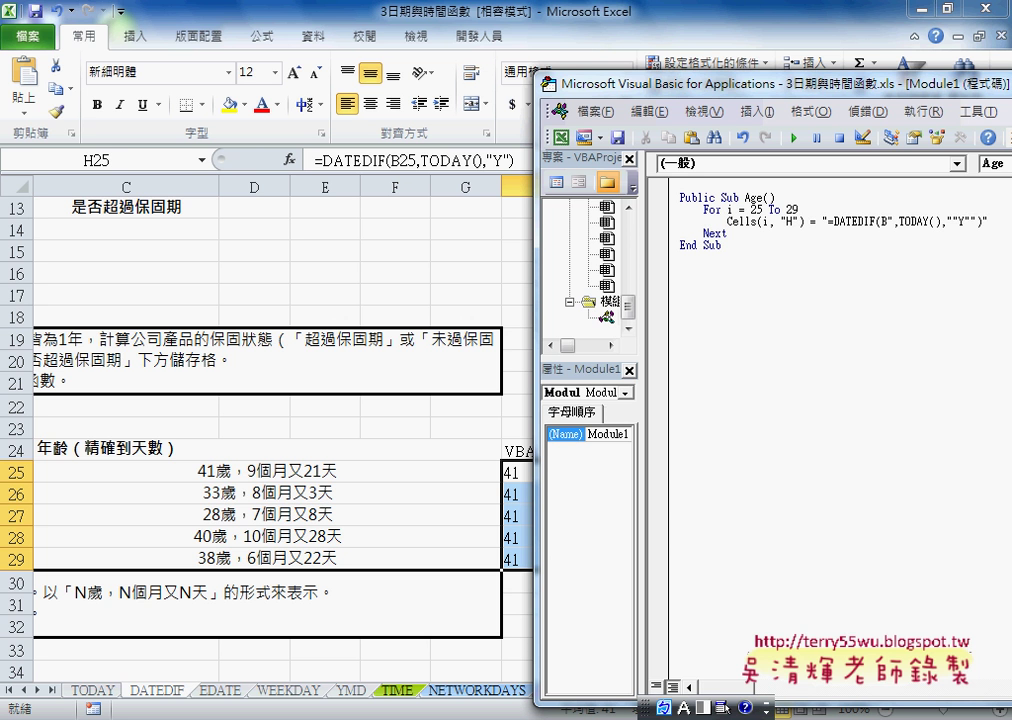
pyautogui.write('"')
pyautogui.write('&i&')
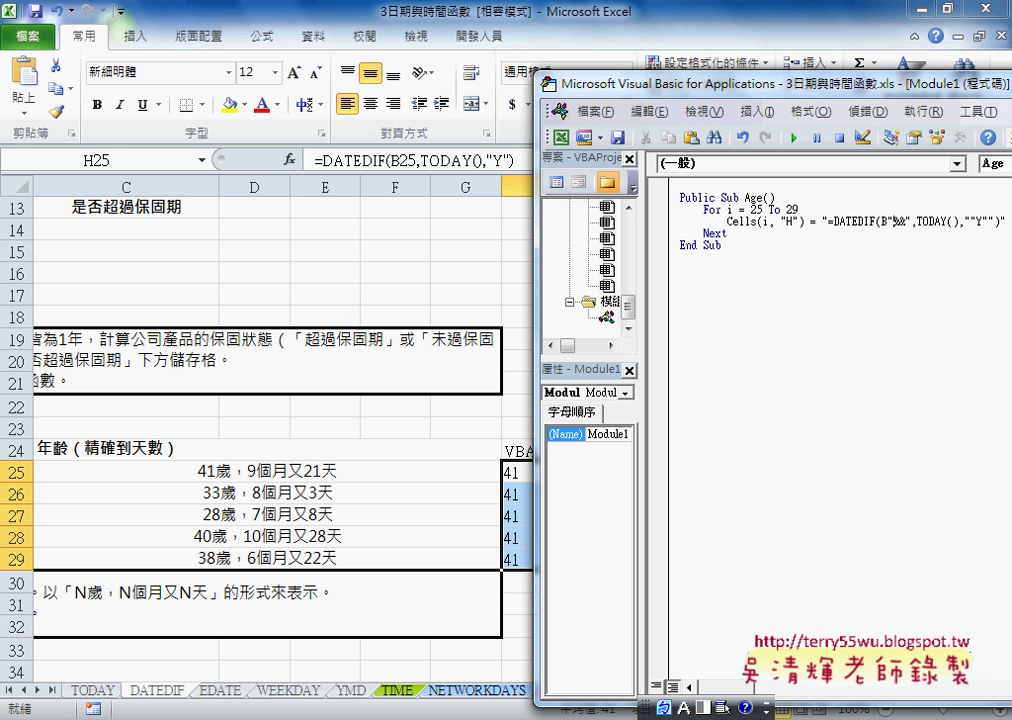
pyautogui.press('Right')
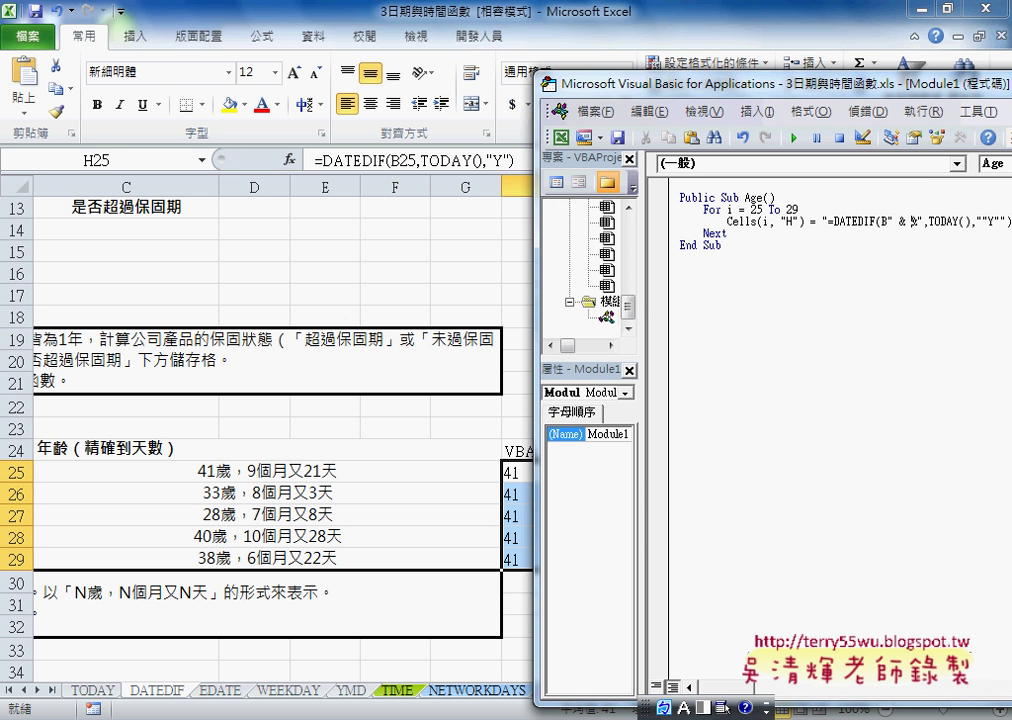
pyautogui.press('Right')
pyautogui.click(752, 210)
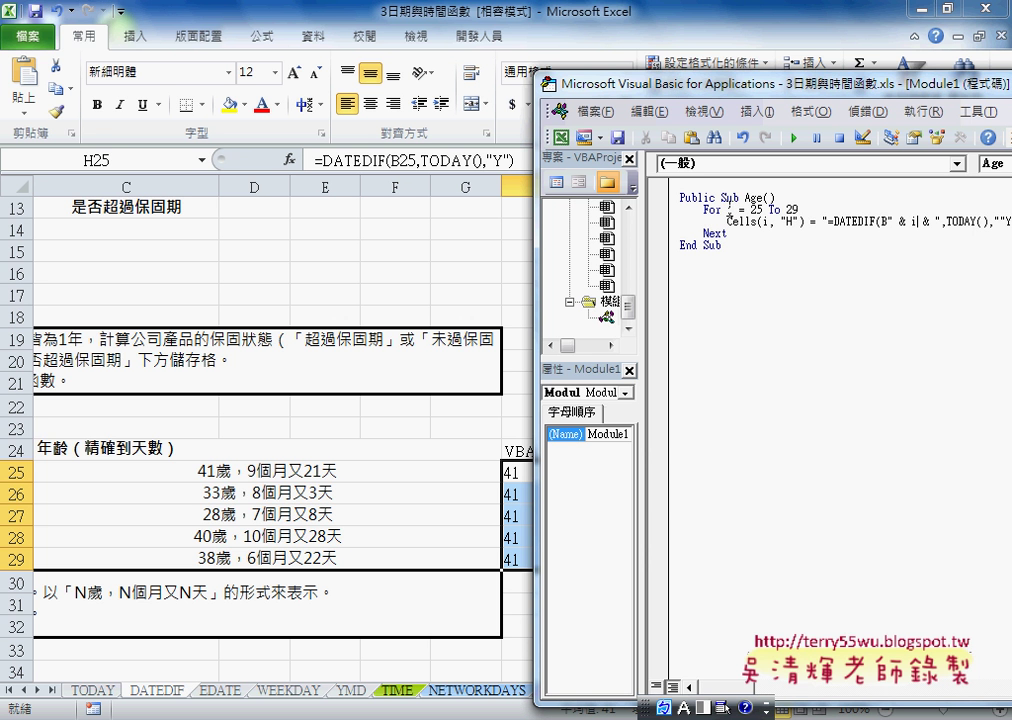
# Step: Rerun the Age macro so H25:H29 show 41, 33, 28, 40 and 38
pyautogui.click(884, 221)
pyautogui.moveTo(828, 221); pyautogui.dragTo(886, 221)
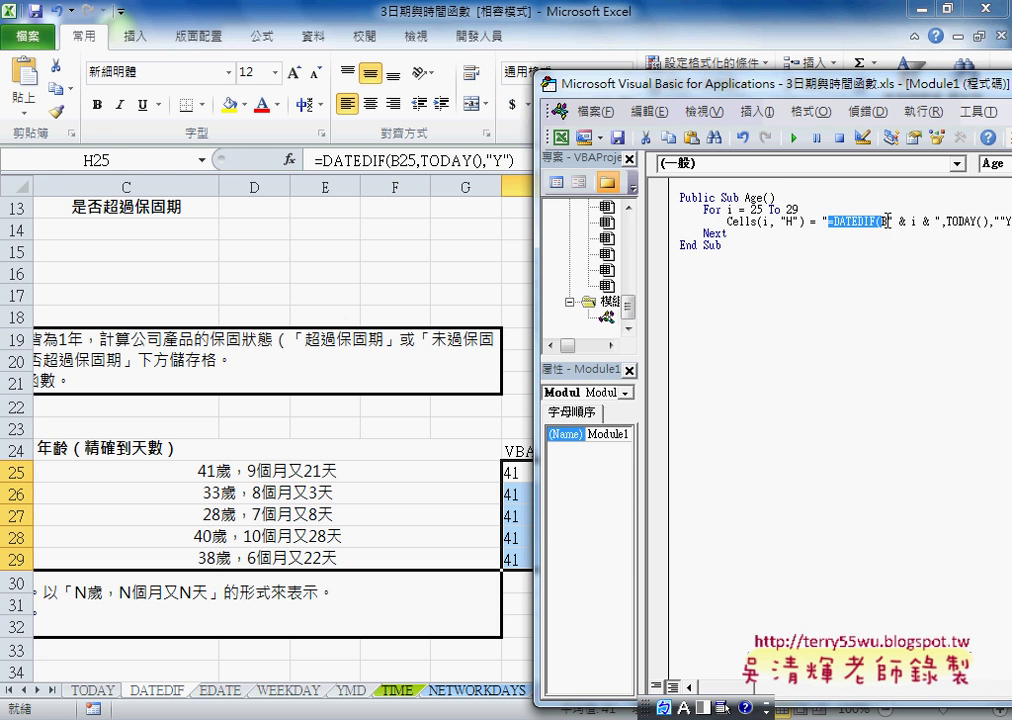
pyautogui.doubleClick(913, 221)
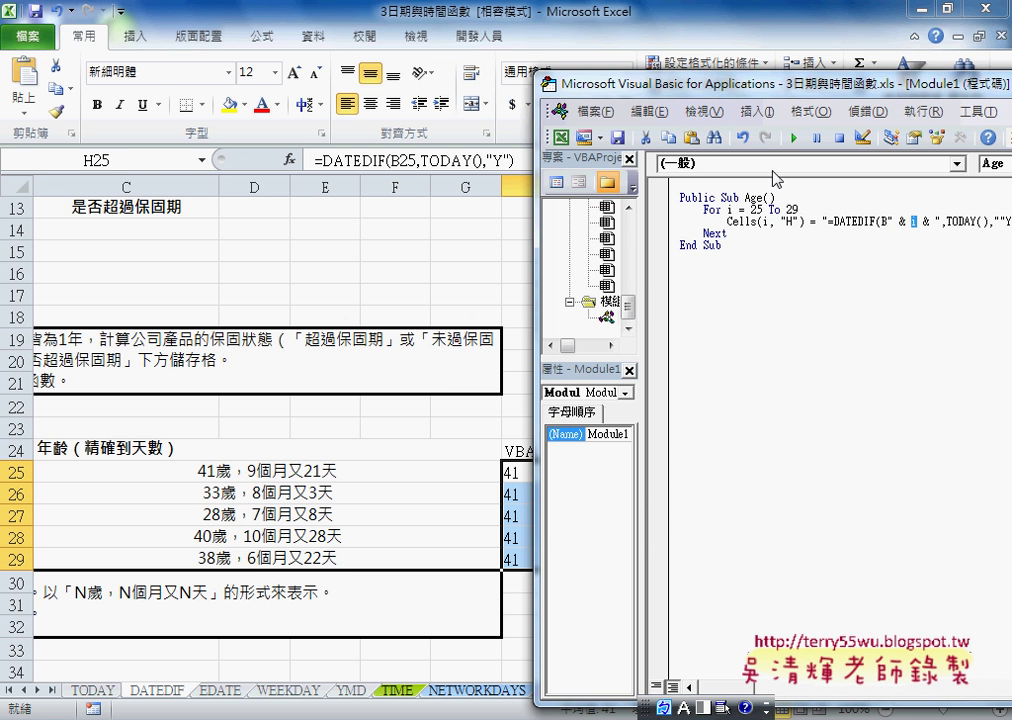
pyautogui.click(797, 140)
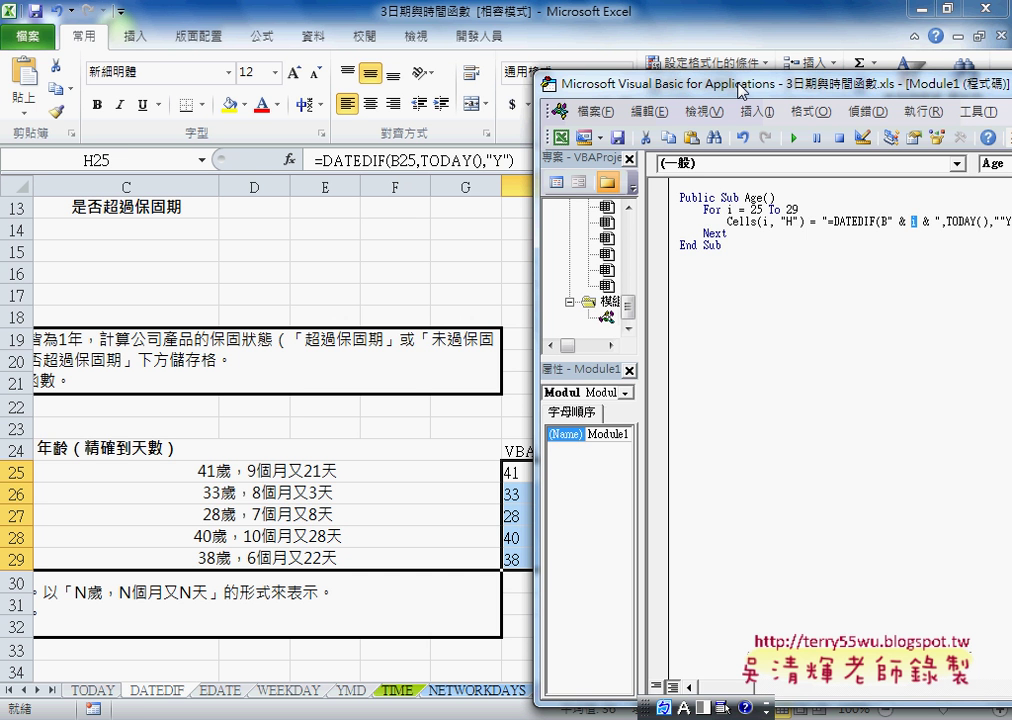
# Step: Move the VBA editor over the sheet and add the missing closing ')' to the DATEDIF formula line
pyautogui.moveTo(590, 84); pyautogui.dragTo(468, 88)
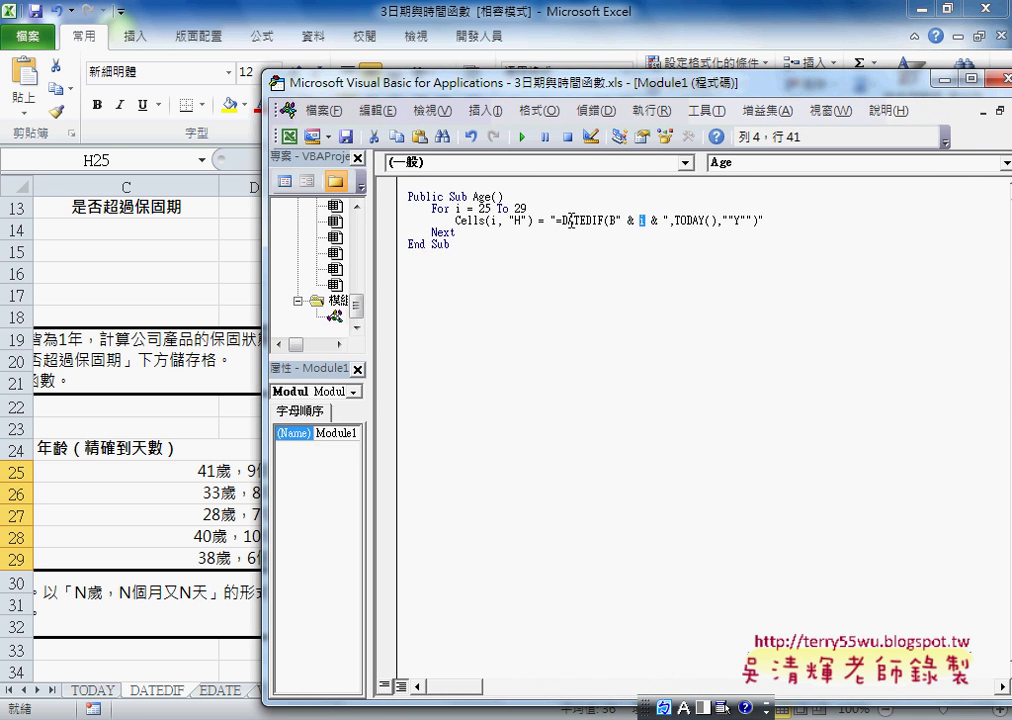
pyautogui.moveTo(556, 220); pyautogui.dragTo(758, 222)
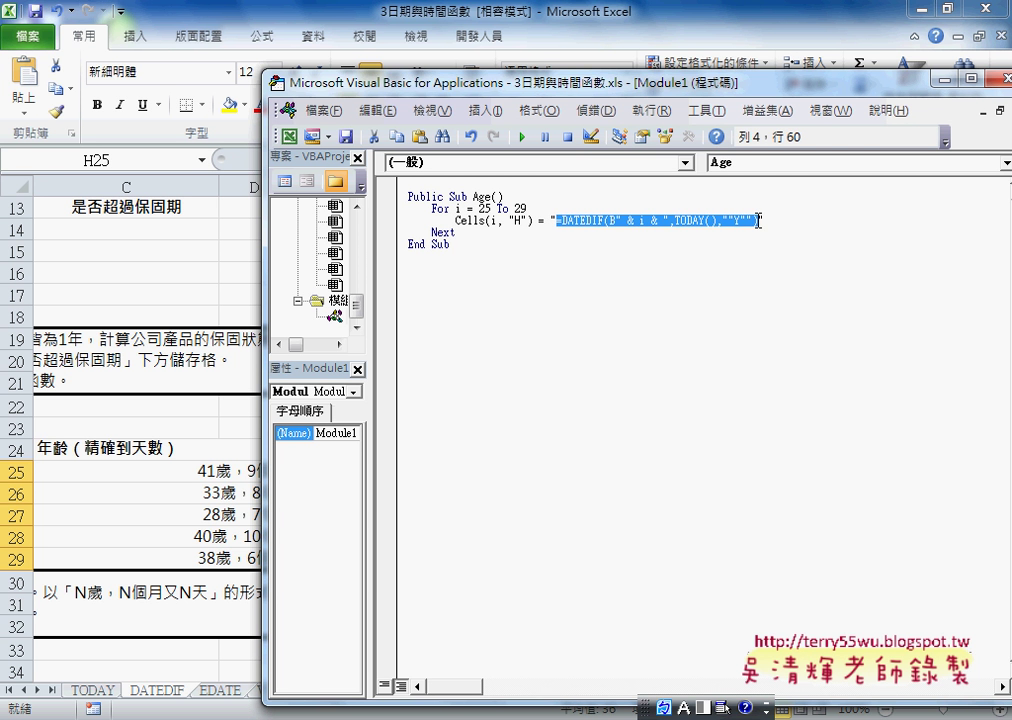
pyautogui.click(759, 220)
pyautogui.write(')')
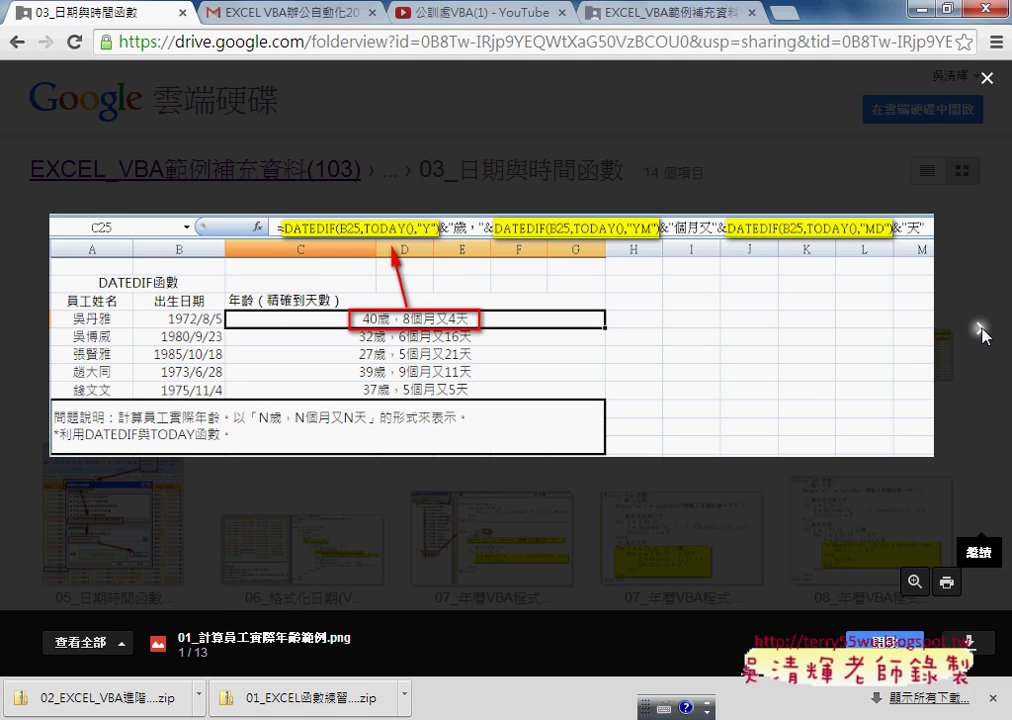
# Step: Advance the Drive preview to image 2 of 13, mark up .Formula with the pen, then clear the marks
pyautogui.click(983, 334)
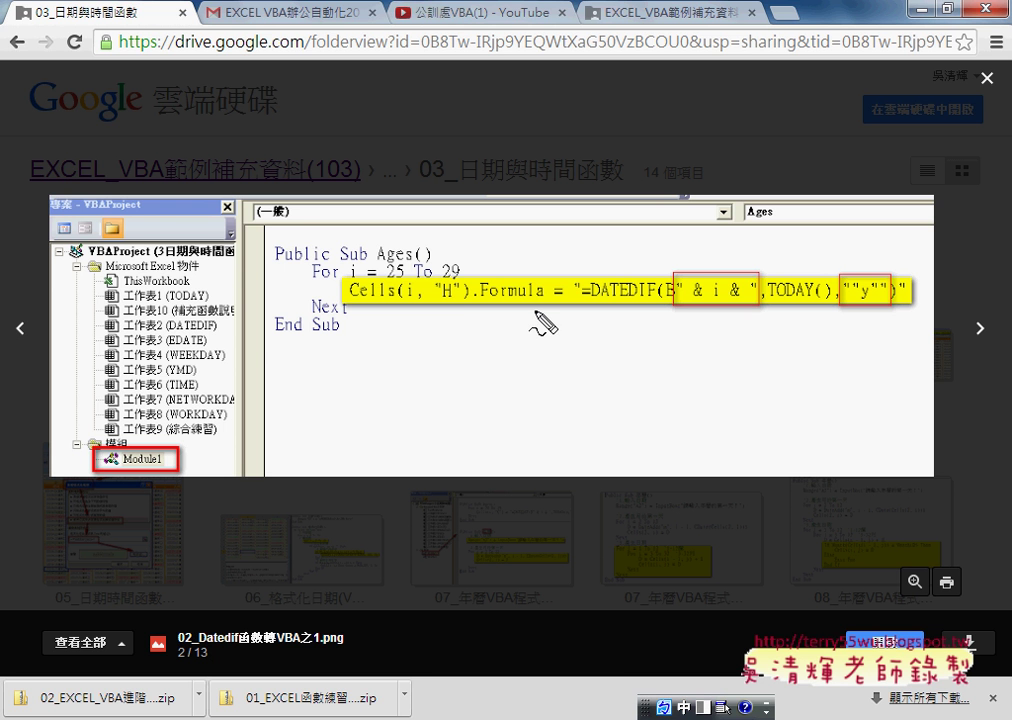
pyautogui.moveTo(468, 305); pyautogui.dragTo(541, 304)
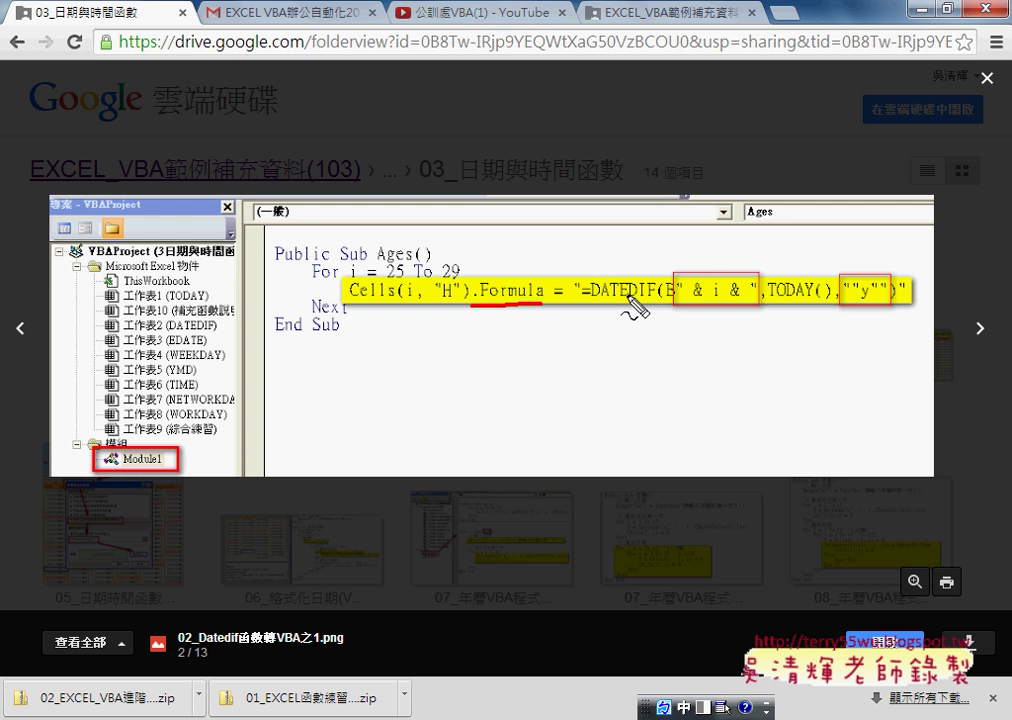
pyautogui.moveTo(478, 291); pyautogui.dragTo(545, 291)
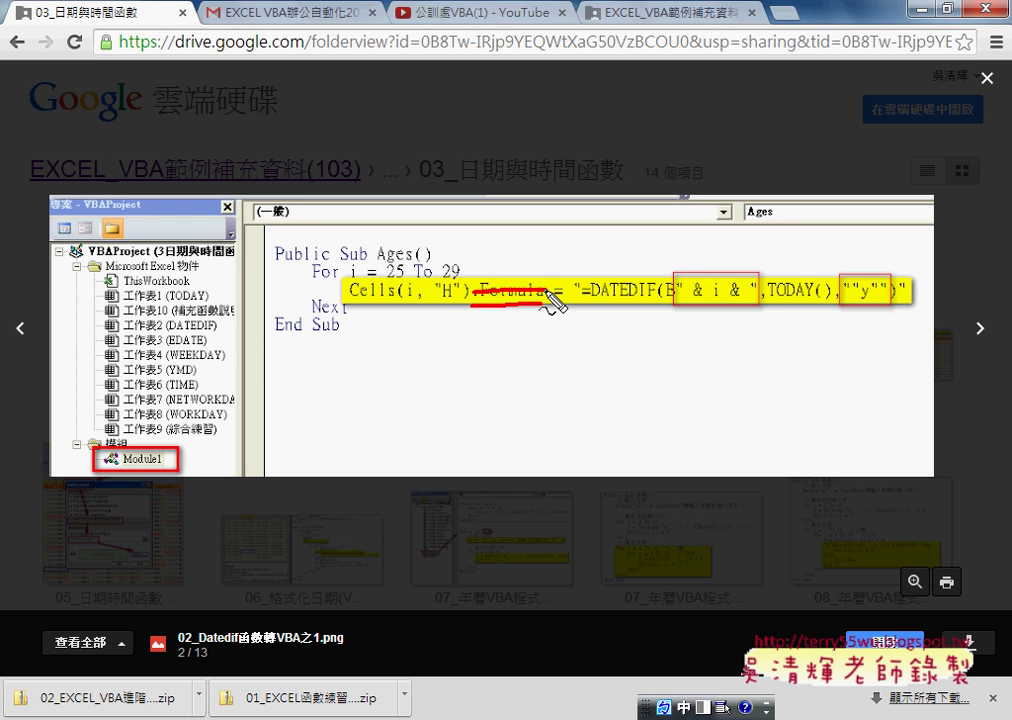
pyautogui.press('Escape')
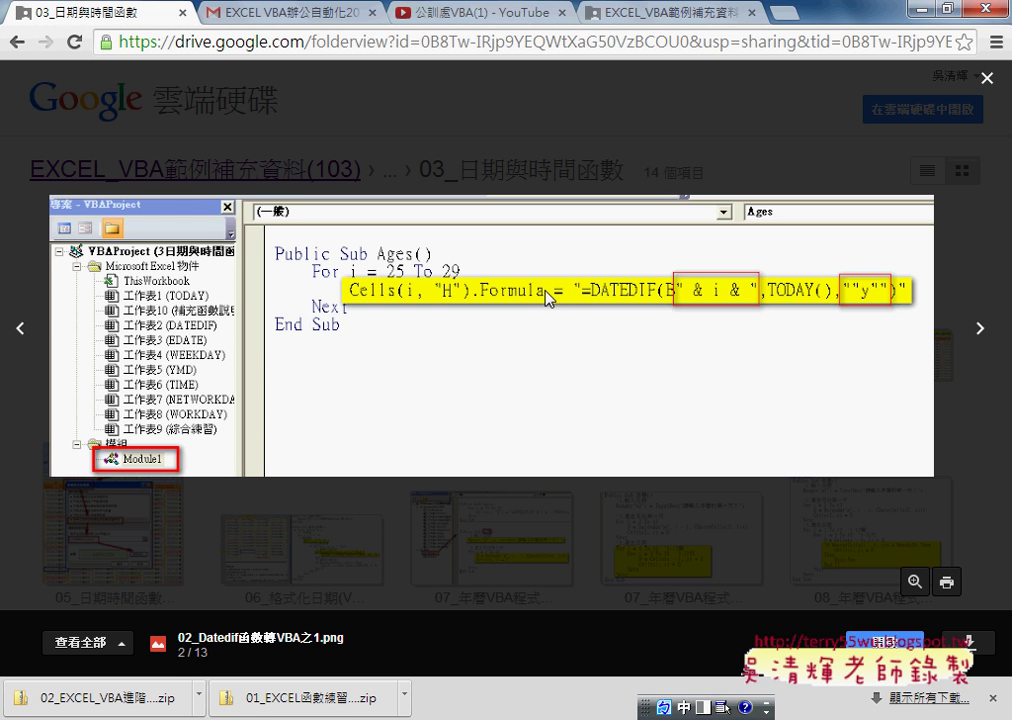
pyautogui.click(978, 343)
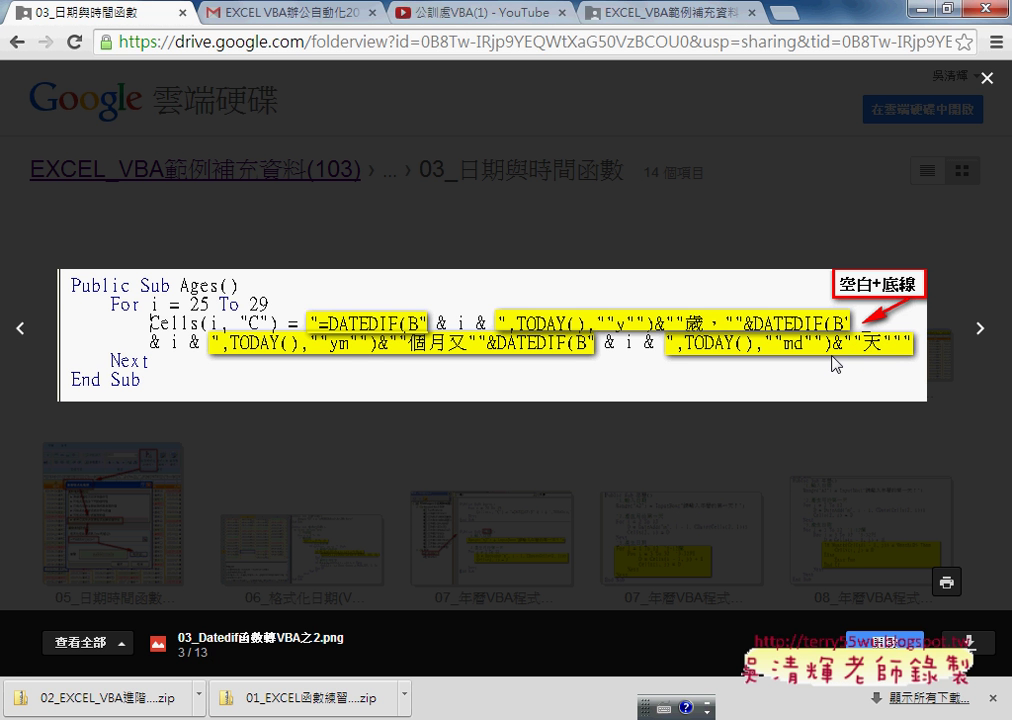
pyautogui.click(20, 328)
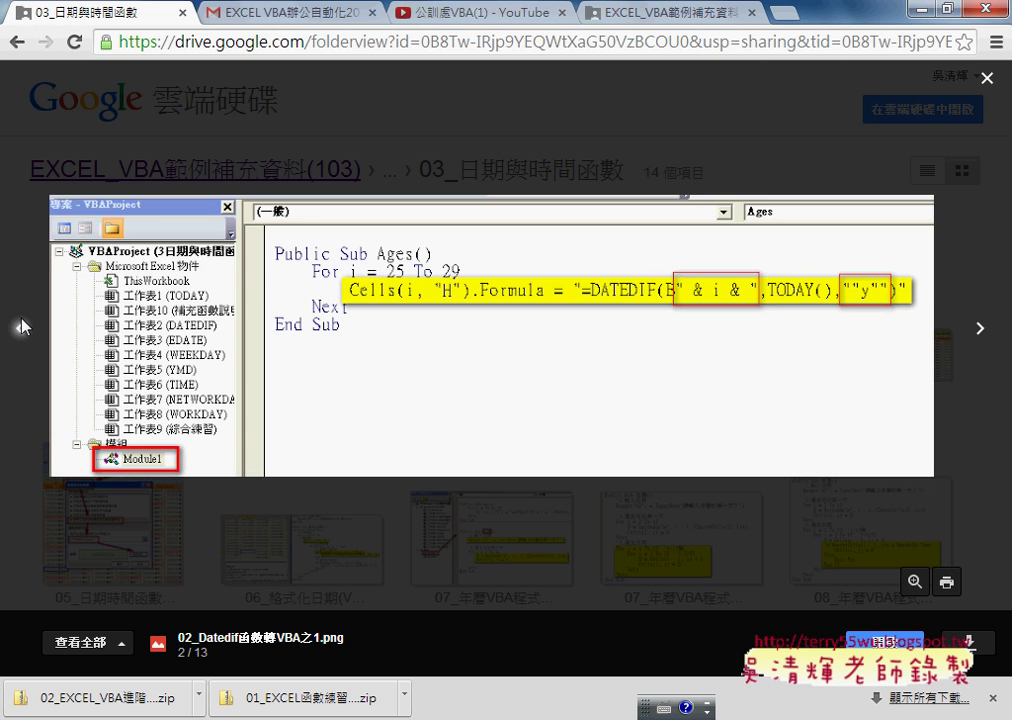
pyautogui.click(980, 328)
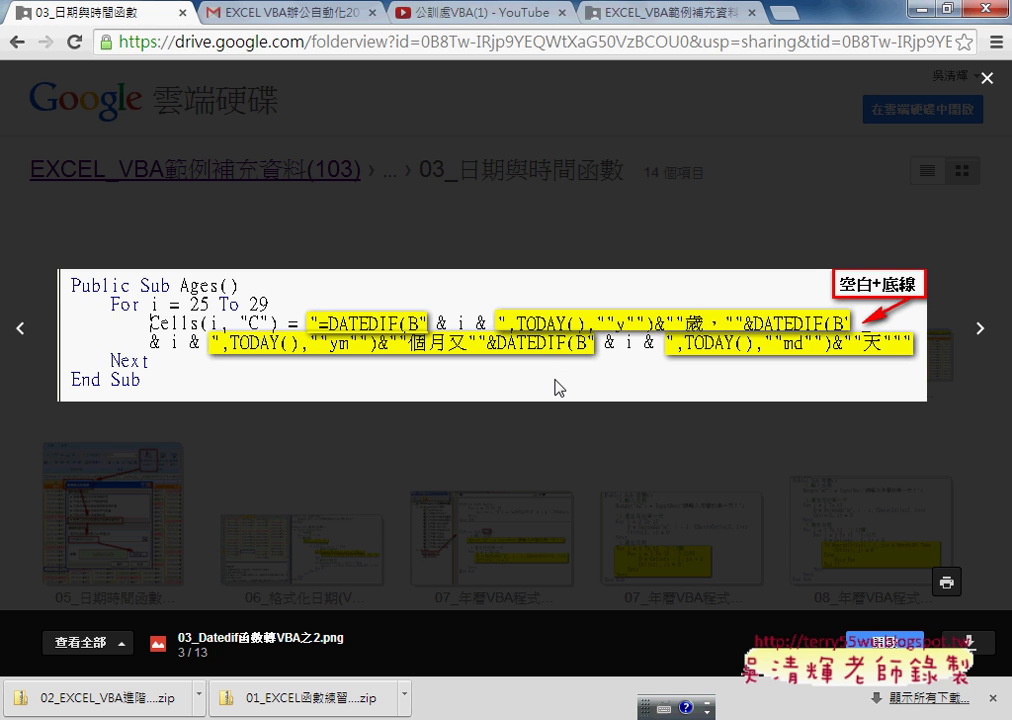
pyautogui.click(18, 328)
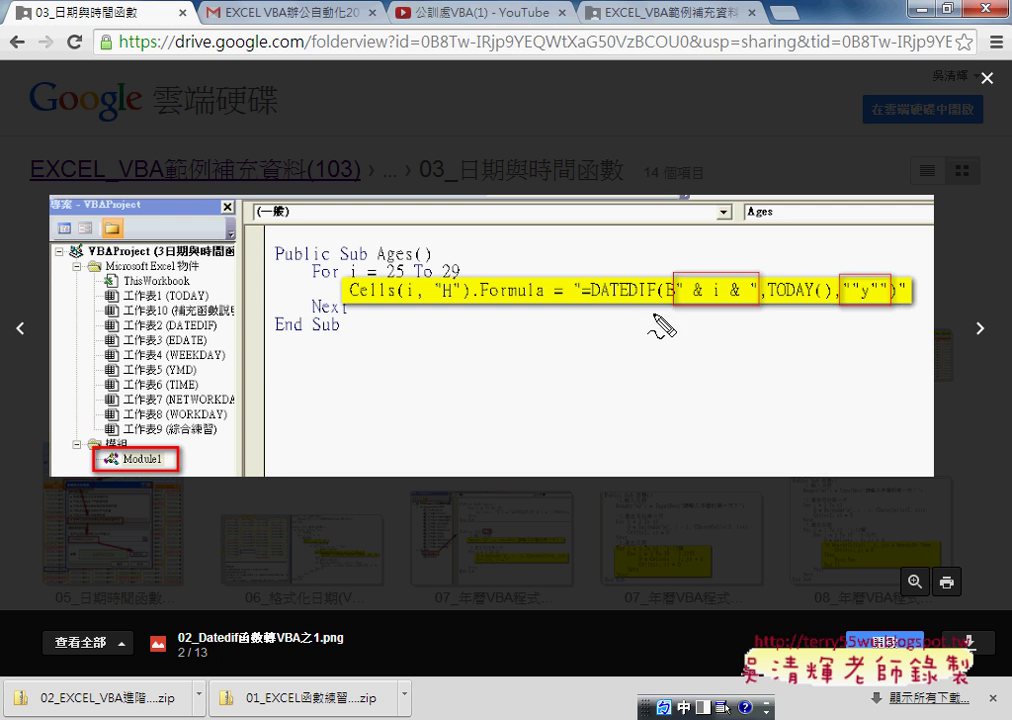
# Step: Underline =DATEDIF, the macro name Ages, and the loop bounds 25 and 29 in red
pyautogui.moveTo(581, 307); pyautogui.dragTo(640, 309)
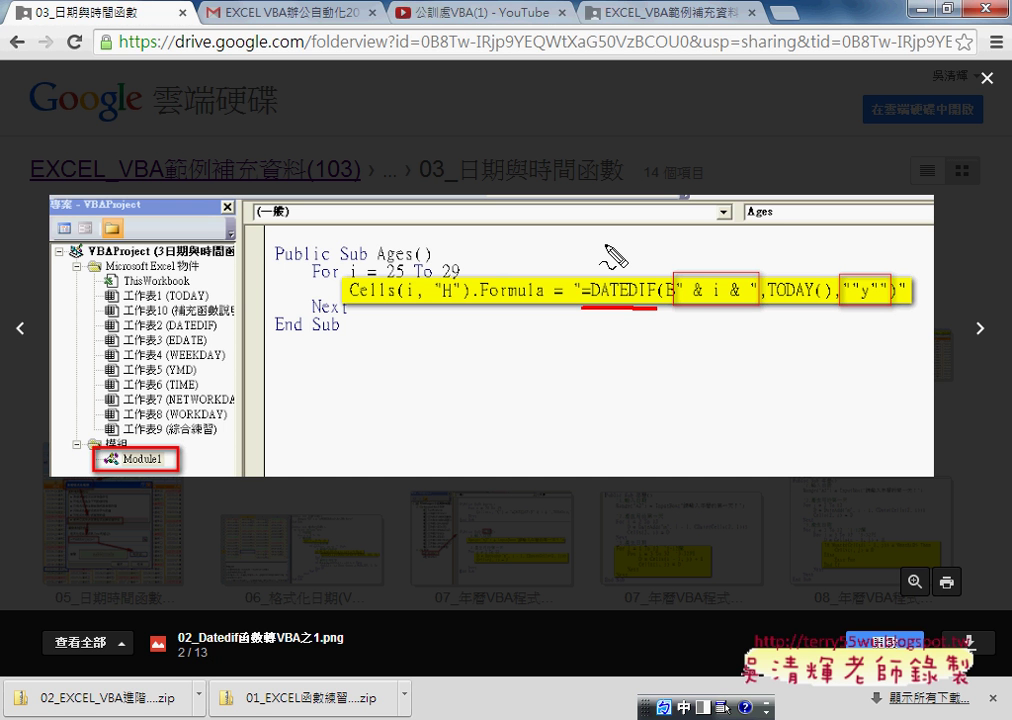
pyautogui.moveTo(378, 266); pyautogui.dragTo(410, 266)
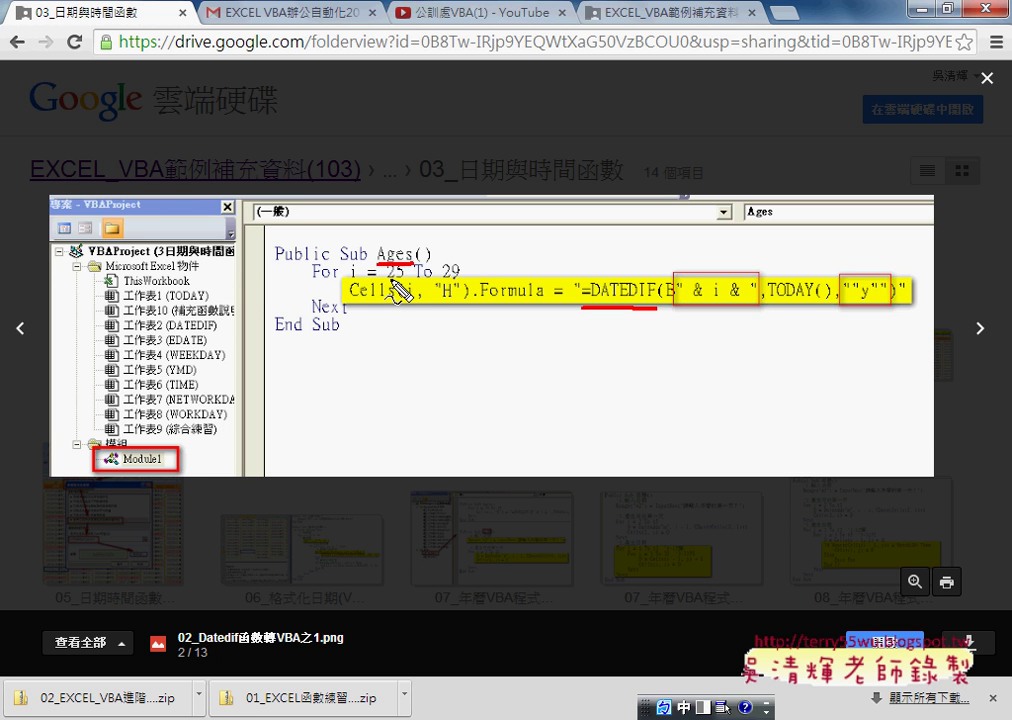
pyautogui.moveTo(388, 281)
pyautogui.mouseDown()
pyautogui.moveTo(458, 281)
pyautogui.moveTo(453, 298)
pyautogui.mouseUp()
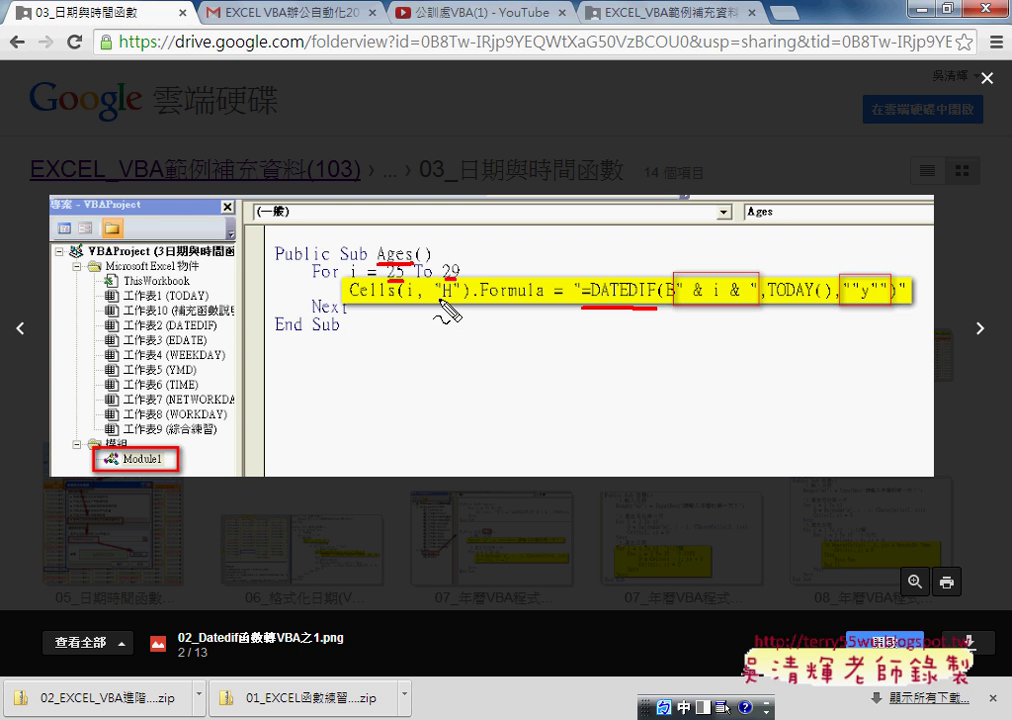